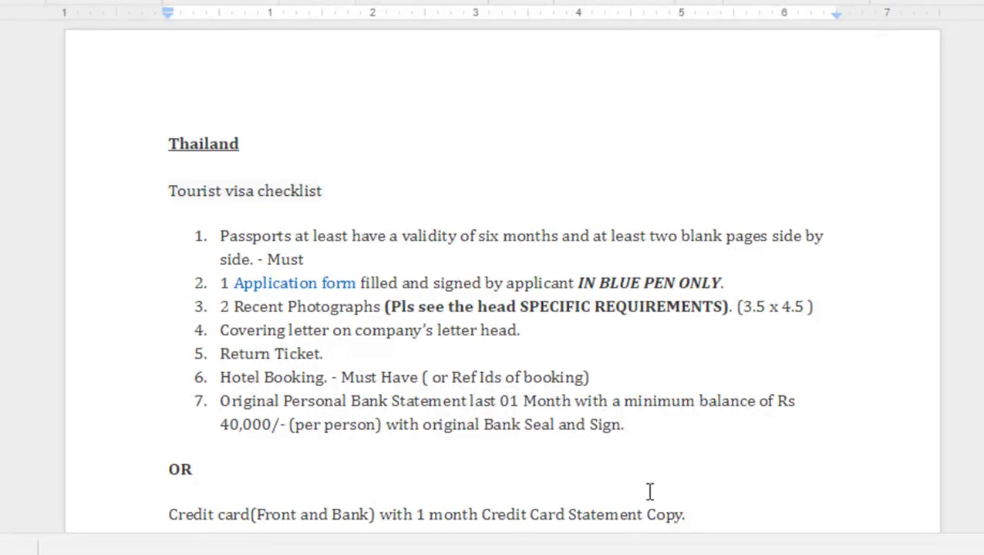
left_click_drag(703, 515, 389, 493)
left_click(503, 261)
scroll(554, 322, "up", 3)
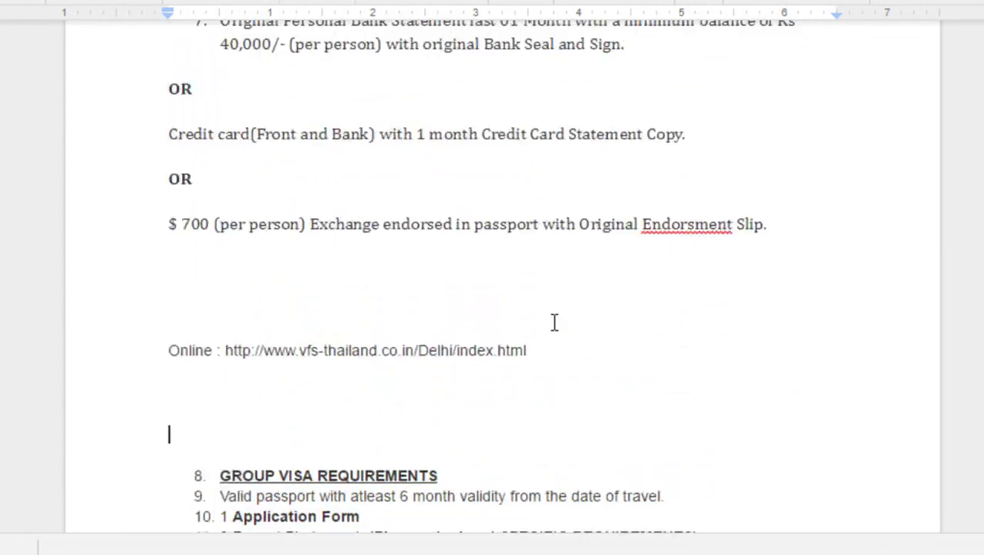
scroll(705, 292, "up", 3)
left_click_drag(692, 455, 168, 453)
left_click(240, 451)
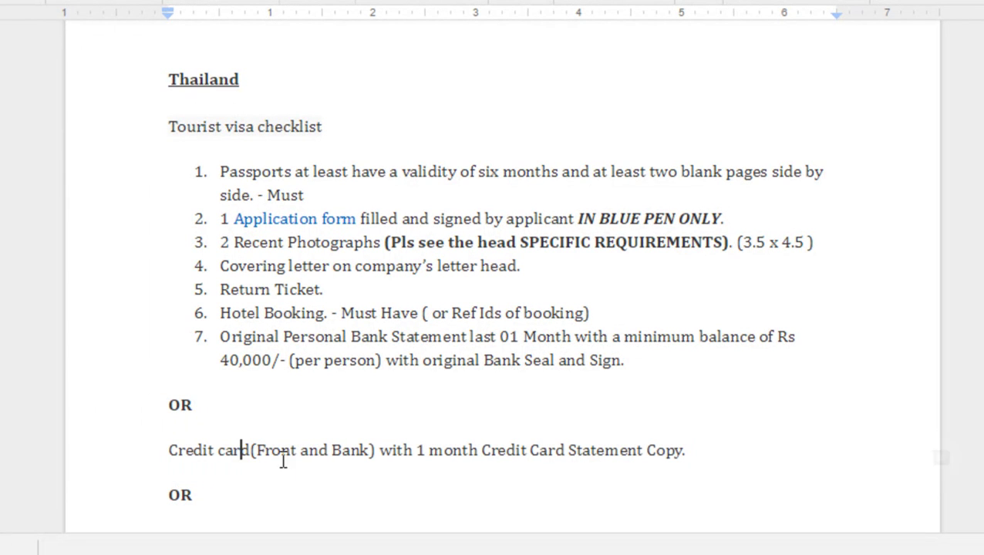
key("Down")
key("Down")
key("Down")
key("Down")
key("Down")
key("Down")
key("Down")
key("Down")
key("Down")
key("Down")
key("Down")
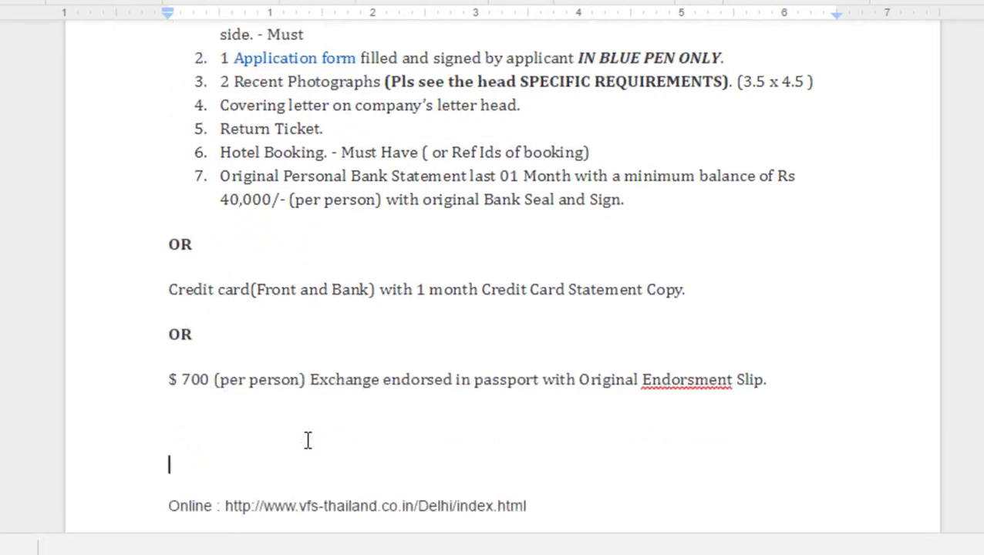
key("Down")
key("Down")
key("Down")
key("Down")
key("Down")
key("Down")
key("Down")
key("Down")
key("Down")
key("Down")
key("Down")
key("Down")
key("Down")
key("Down")
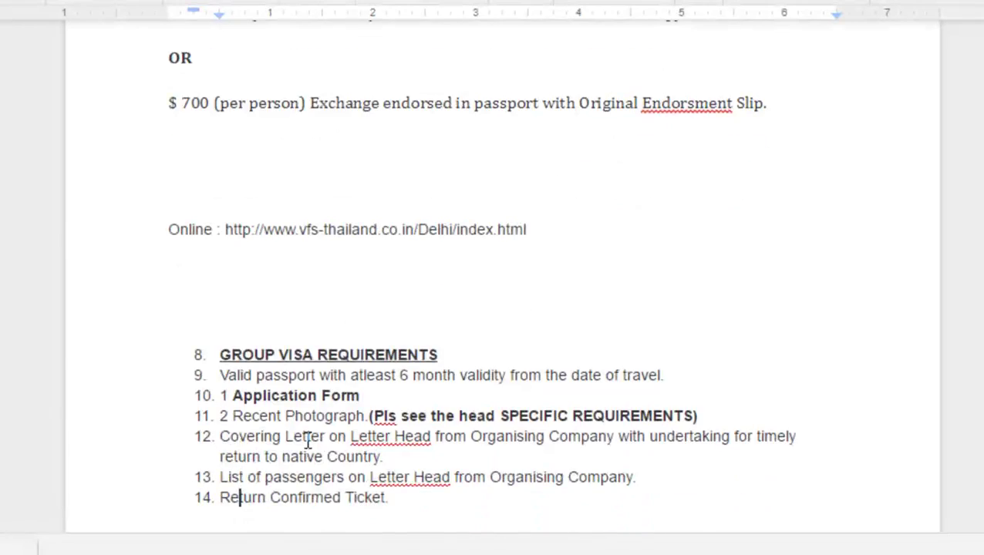
key("Down")
key("Down")
key("Down")
key("Down")
key("Down")
key("Down")
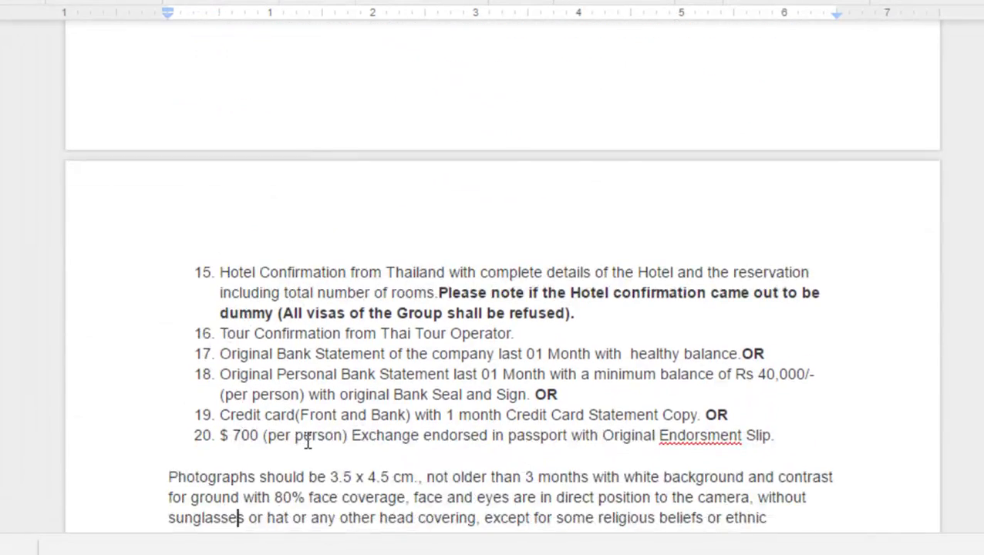
left_click_drag(169, 375, 262, 433)
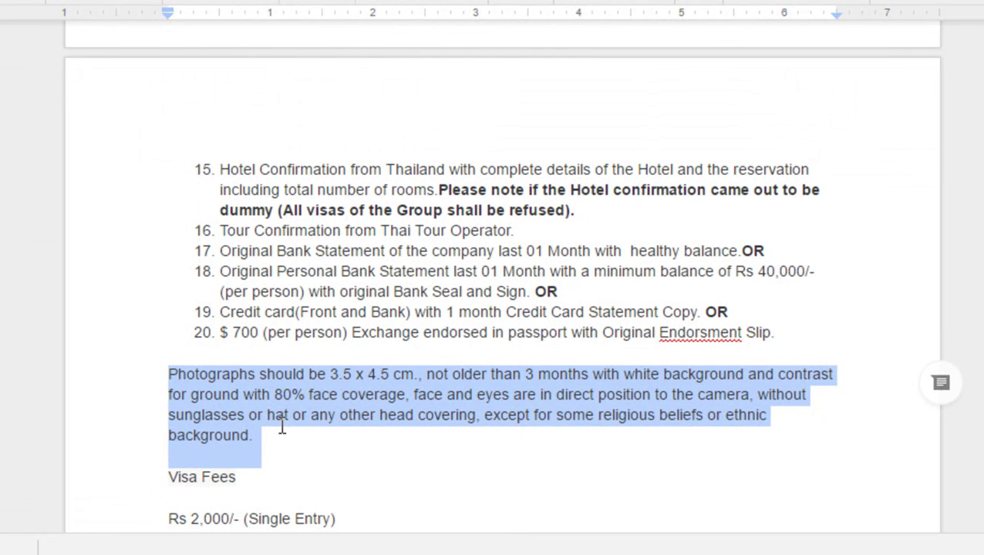
key("ctrl+b")
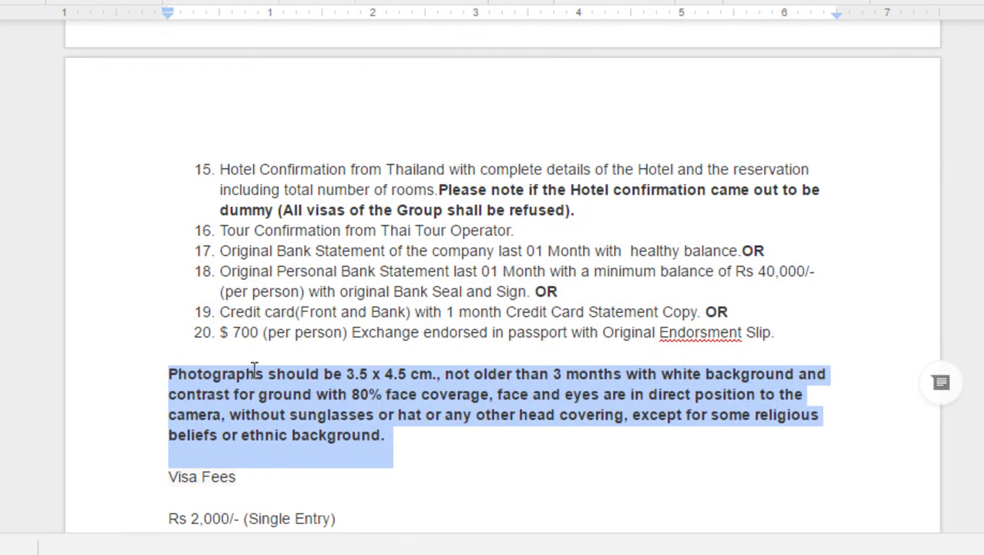
left_click(259, 396)
key("ctrl+z")
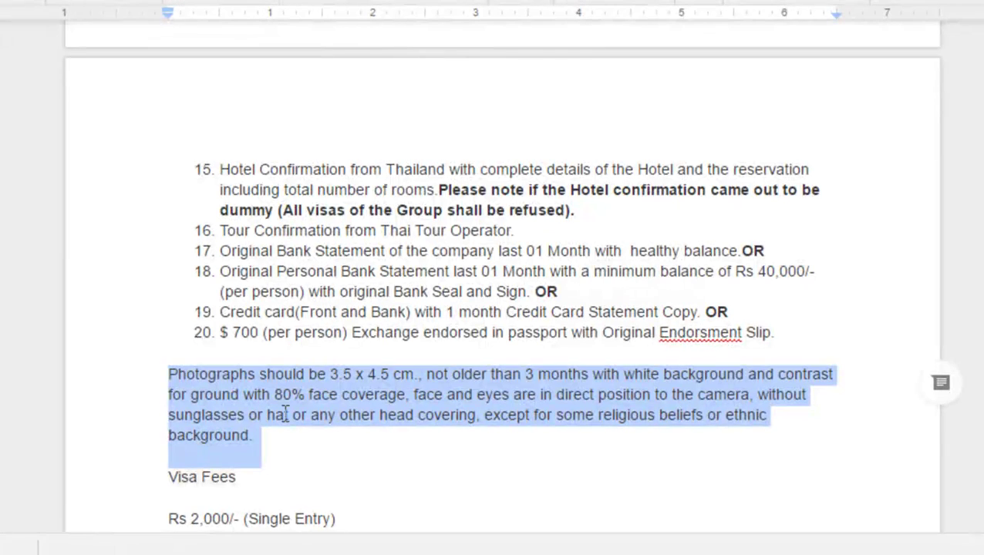
left_click(269, 435)
scroll(267, 433, "down", 2)
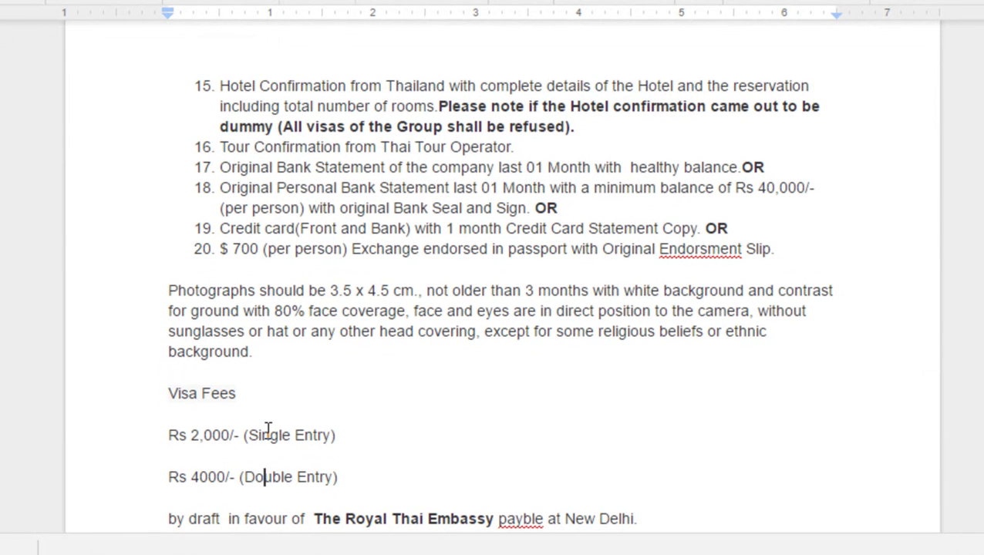
left_click_drag(338, 433, 163, 436)
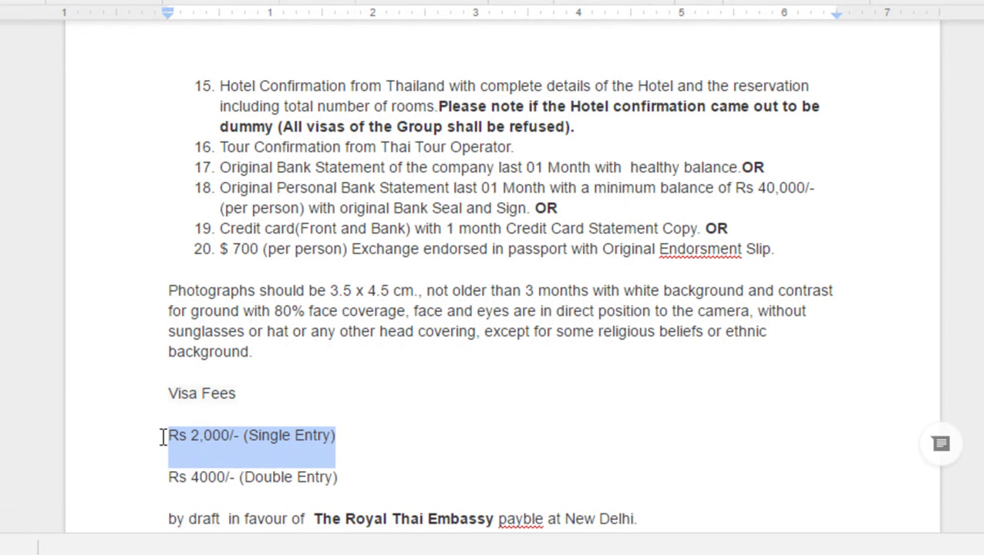
left_click_drag(367, 485, 164, 472)
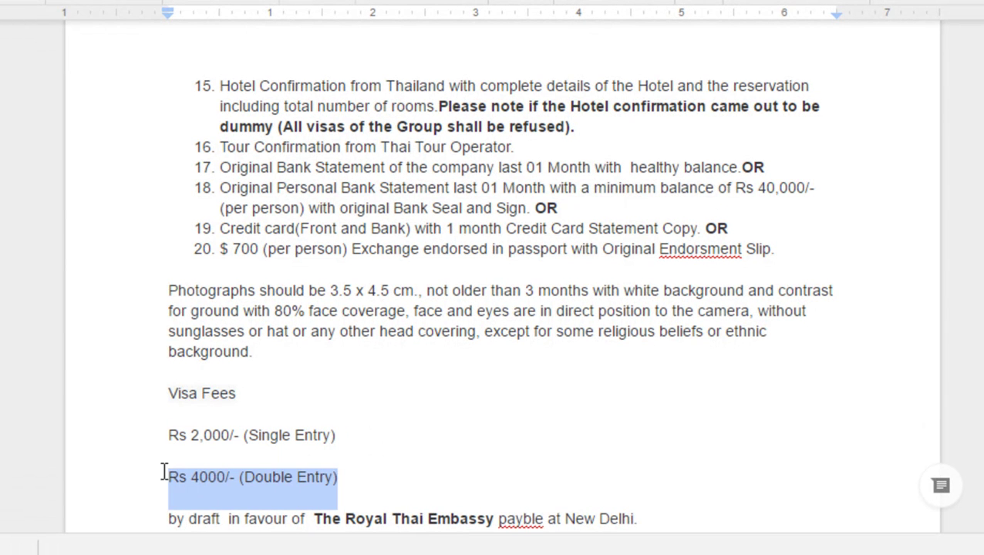
left_click(286, 484)
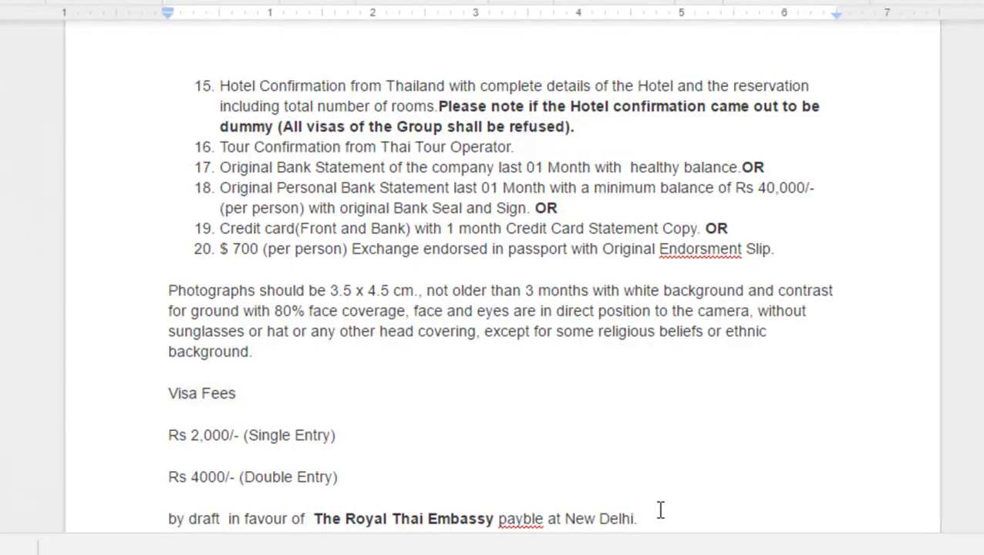
key("ctrl+shift+End")
left_click(445, 331)
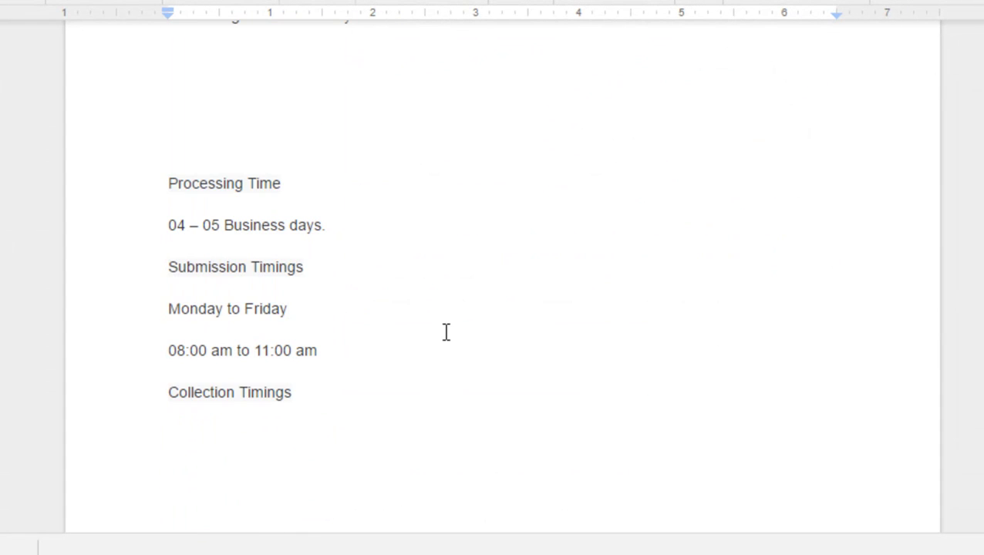
scroll(446, 332, "up", 3)
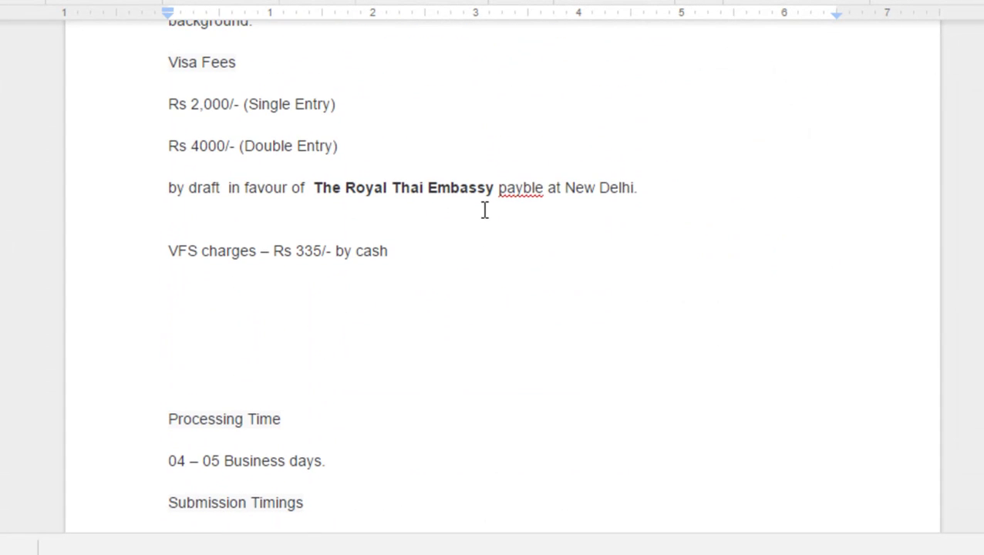
triple_click(475, 191)
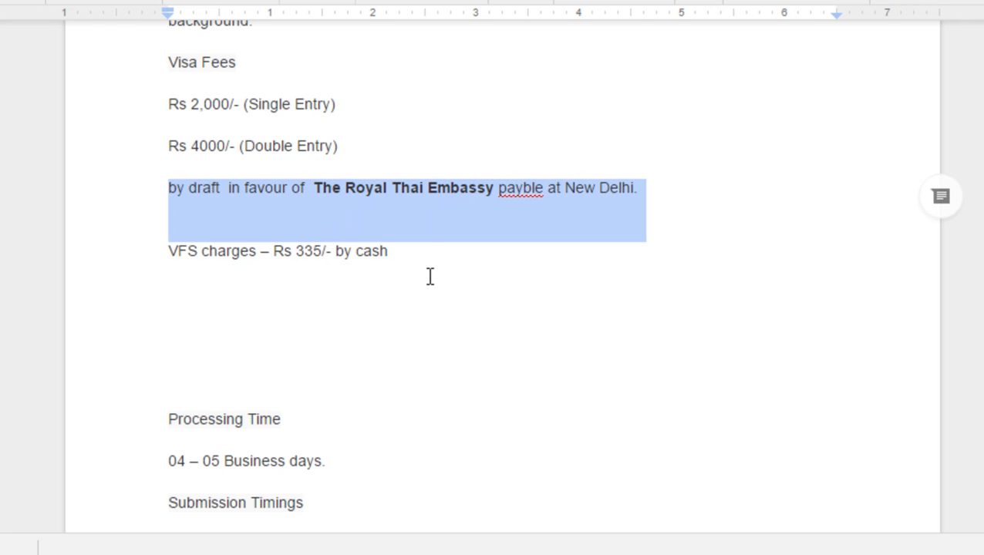
left_click(410, 257)
left_click_drag(409, 257, 171, 260)
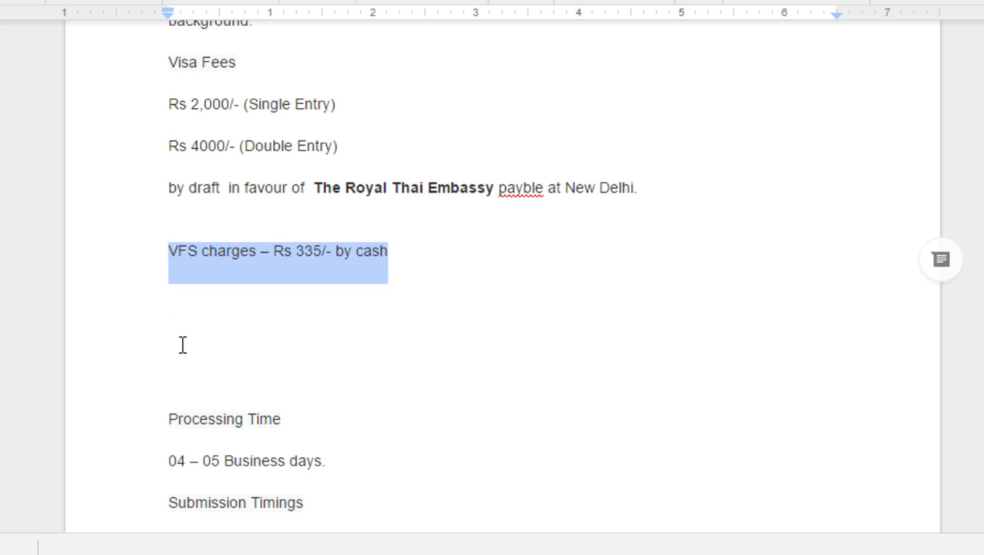
scroll(181, 345, "down", 5)
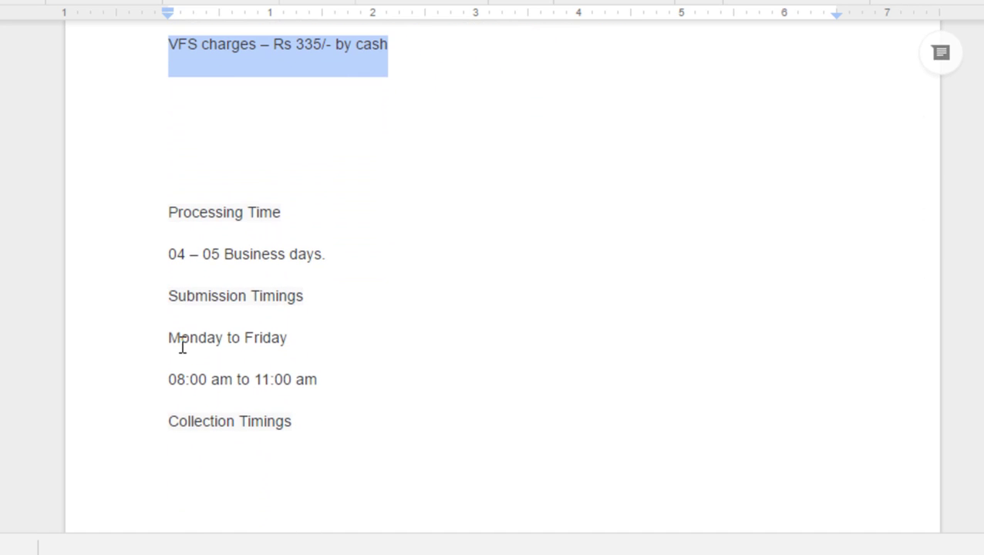
left_click_drag(301, 417, 168, 226)
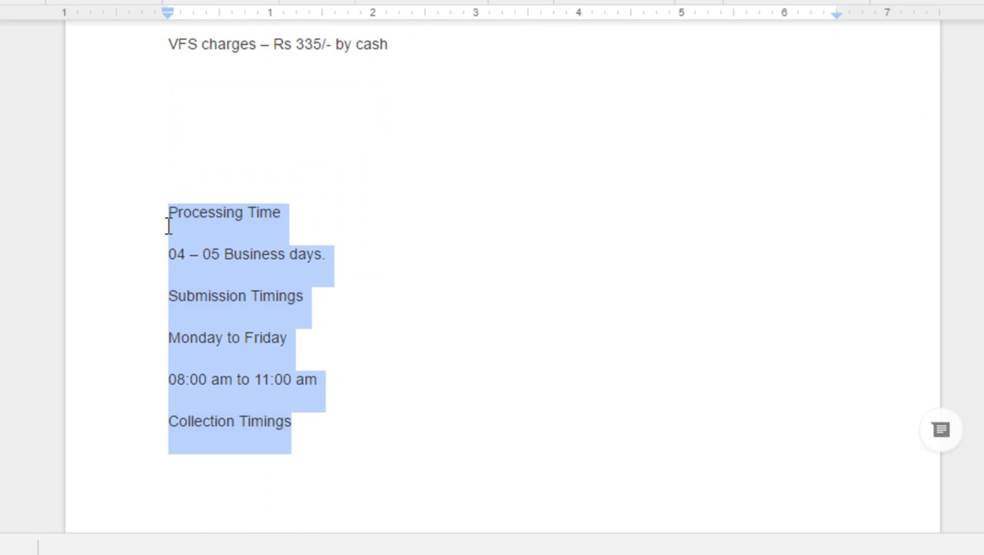
left_click(233, 236)
double_click(233, 250)
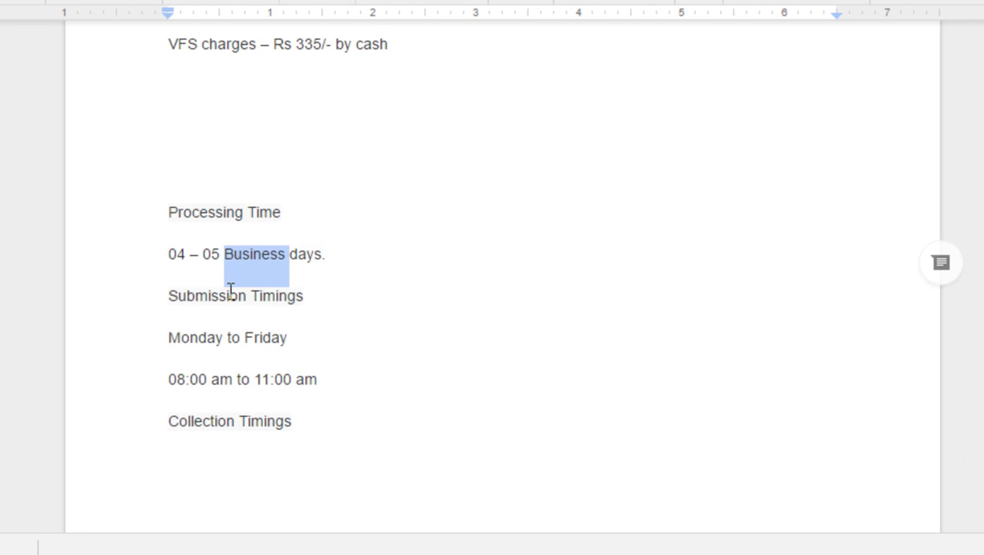
left_click(238, 336)
scroll(239, 337, "down", 6)
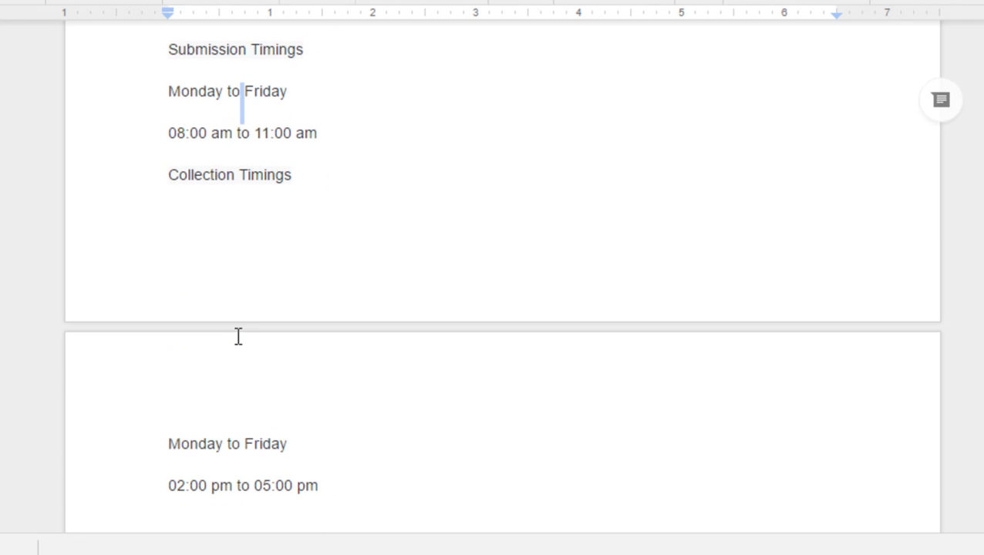
triple_click(239, 458)
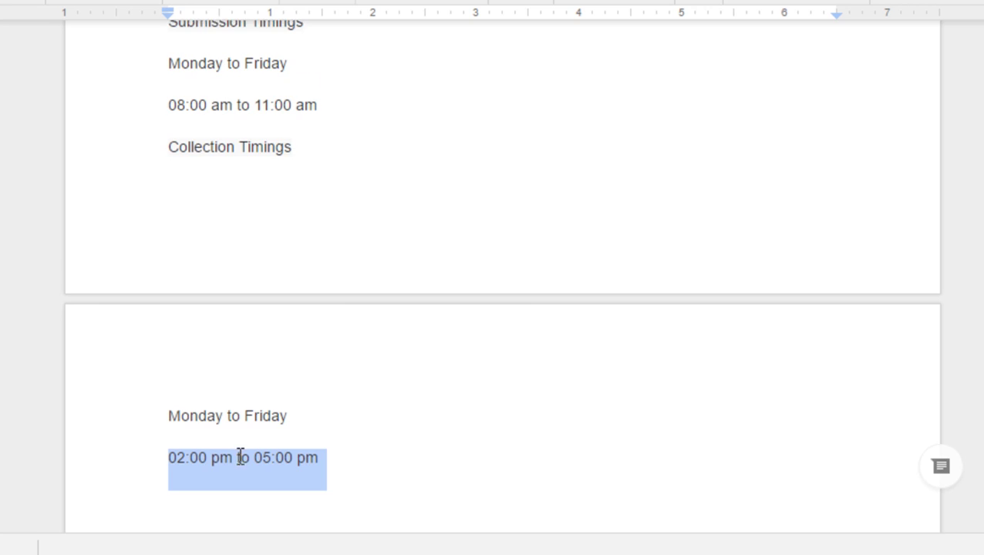
scroll(238, 456, "down", 5)
scroll(240, 456, "up", 12)
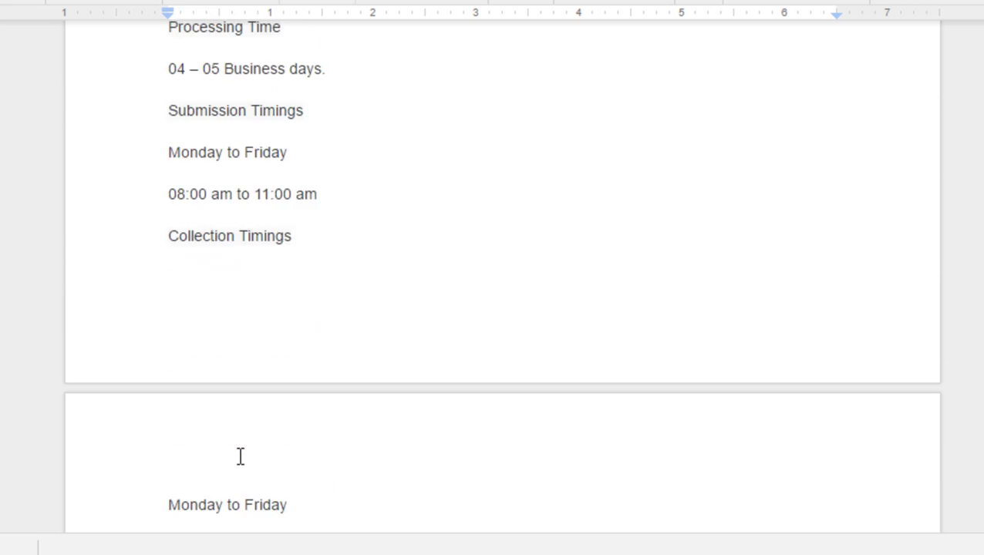
scroll(240, 456, "up", 10)
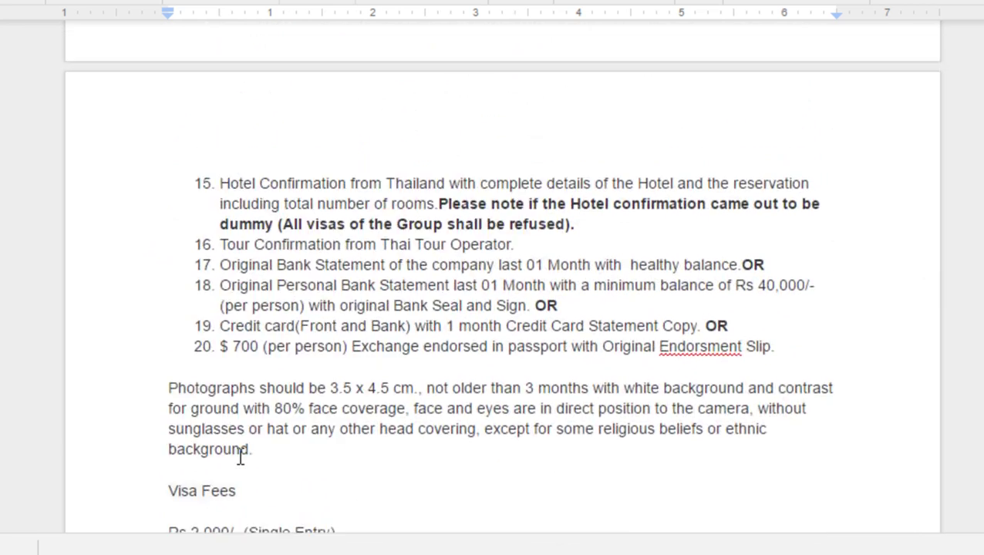
scroll(239, 457, "up", 2)
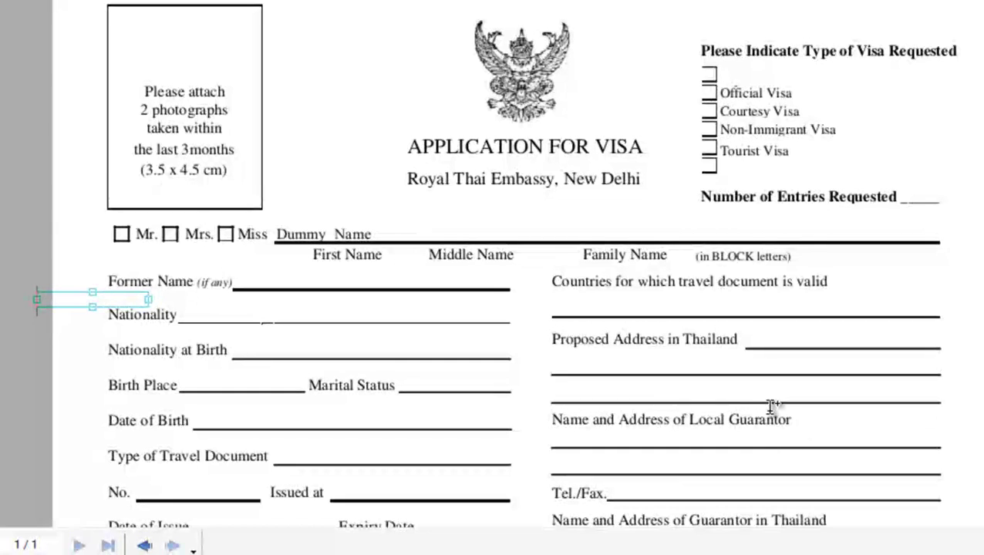
Step: Enter Indian on the Nationality line
left_click(362, 235)
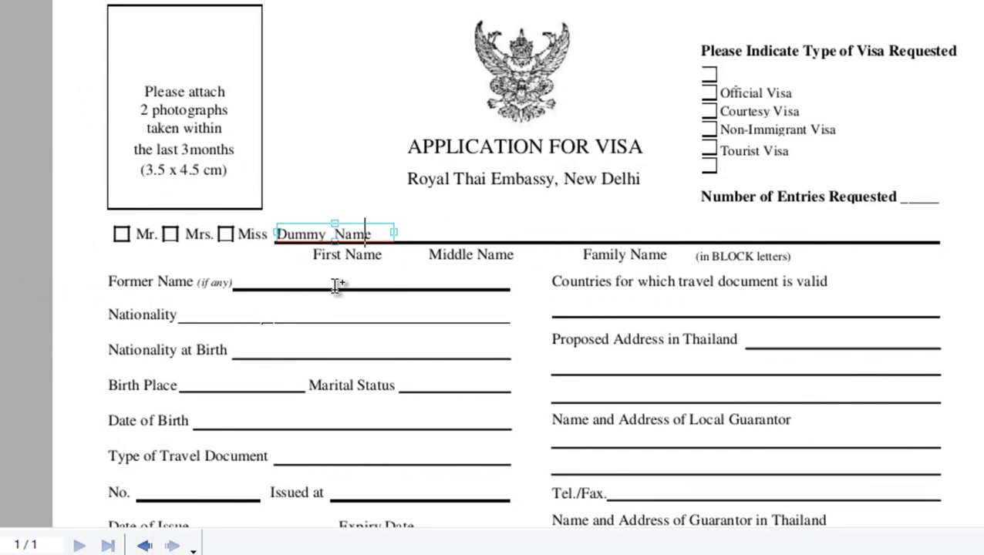
left_click(300, 312)
type("Indian")
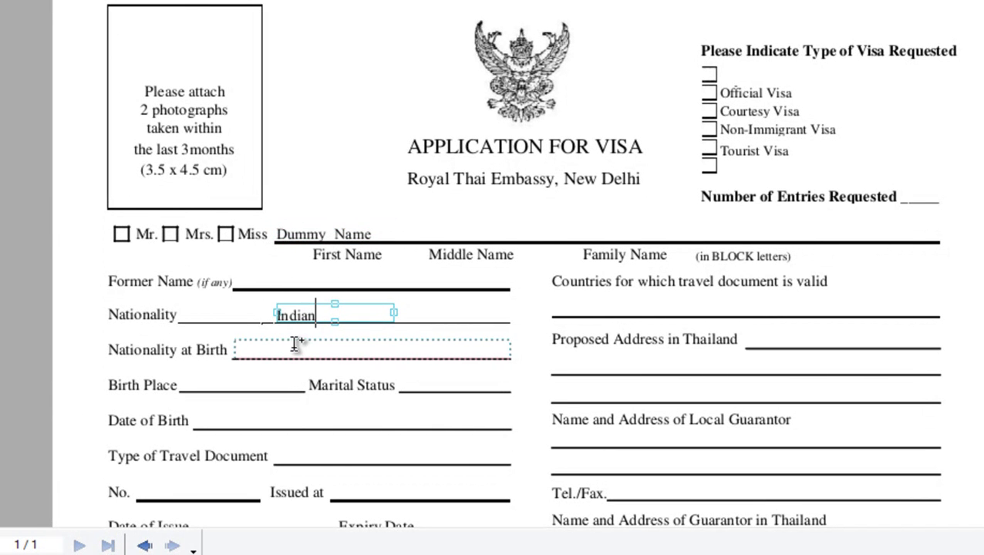
Step: Enter India as the nationality at birth, correcting a mistyped entry
left_click(296, 345)
left_click(294, 345)
type("12")
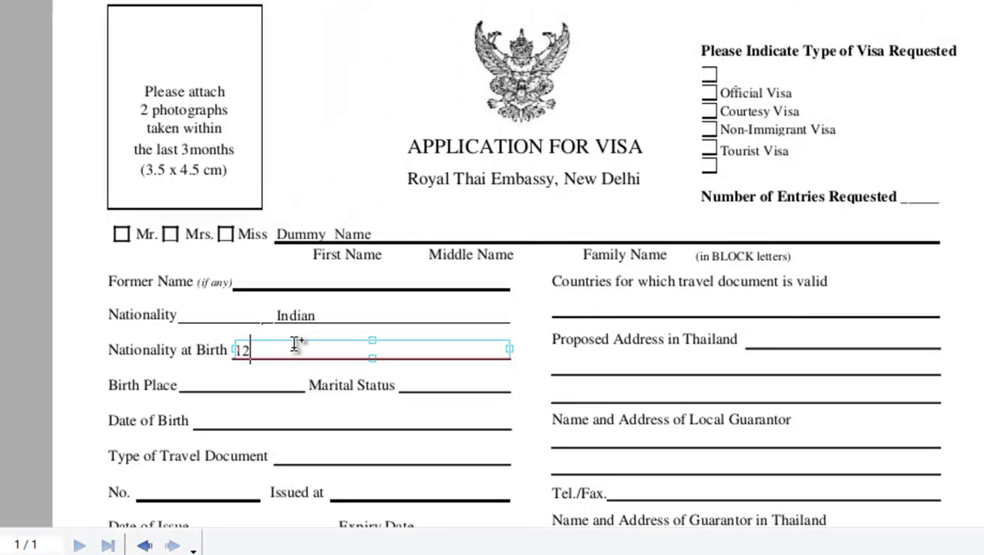
key("BackSpace")
key("BackSpace")
type("India")
Step: Enter Delhi, India as the birth place and shift it onto its blank
left_click(262, 388)
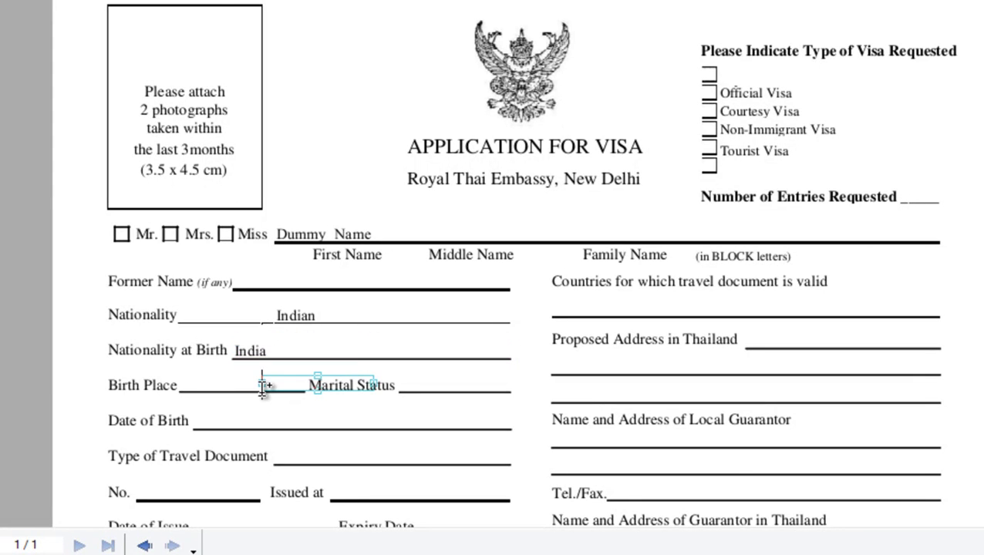
type("Delhi, In")
left_click_drag(261, 386, 204, 388)
left_click(422, 383)
left_click(423, 383)
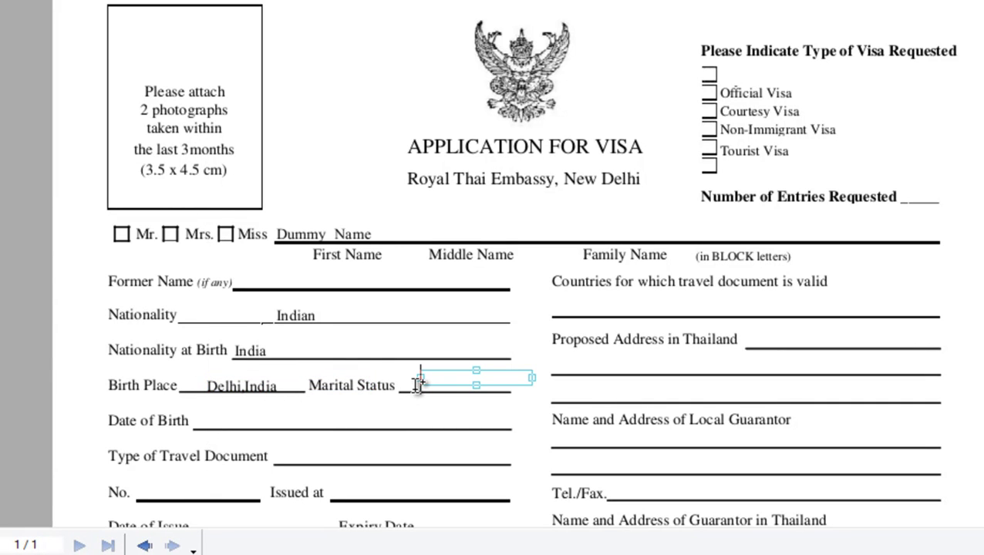
type("Single")
left_click(388, 414)
left_click(389, 413)
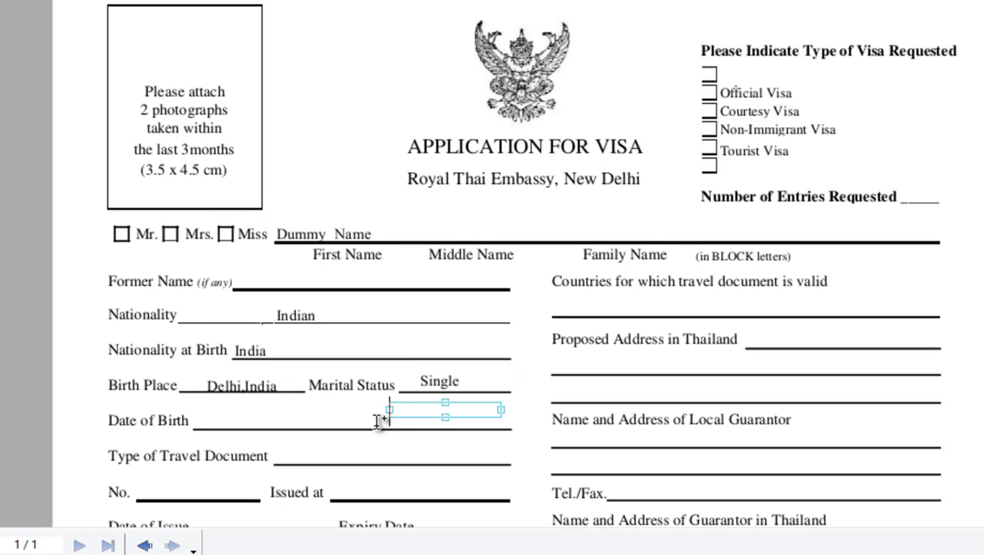
type("15-1-1990")
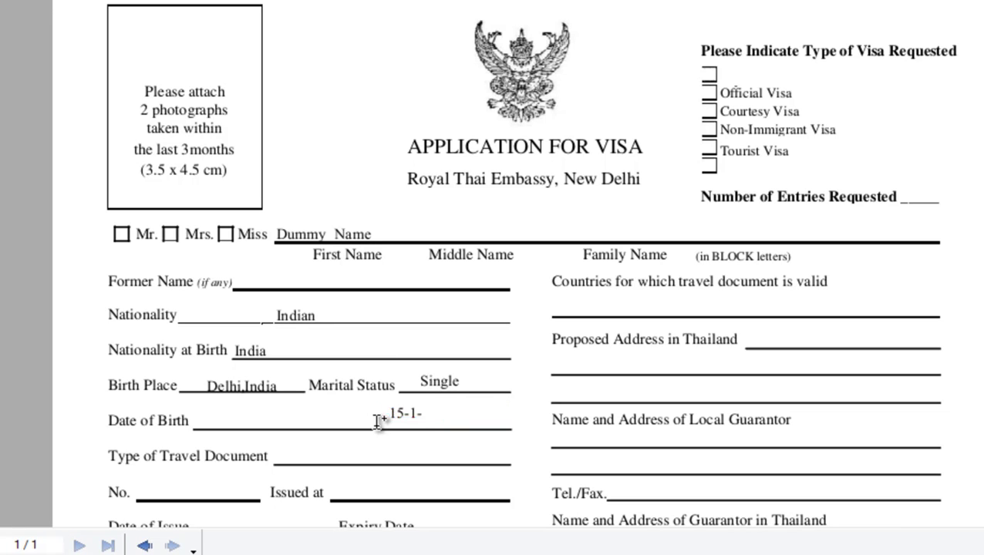
left_click(325, 454)
left_click(324, 451)
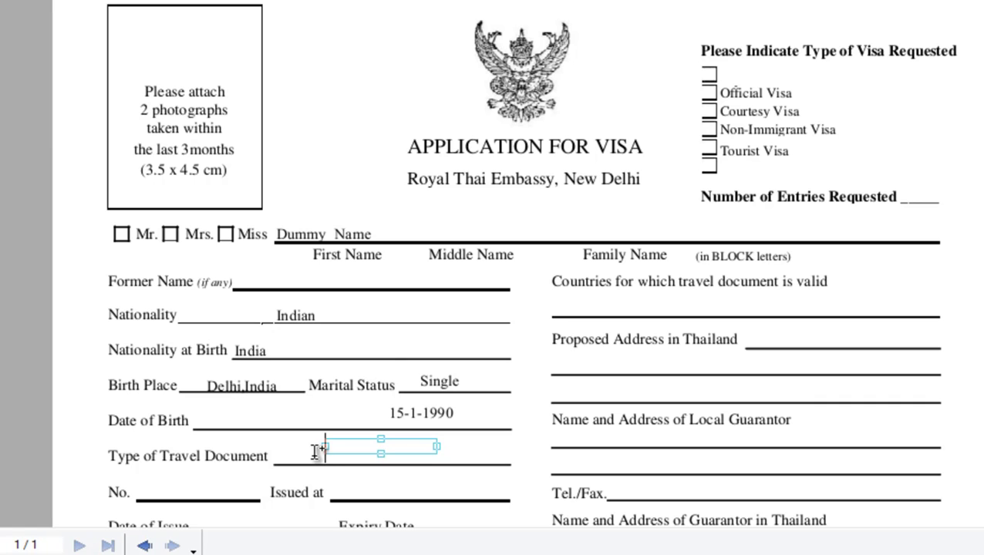
left_click(314, 450)
Step: Enter Passport as the travel document and Z123456 as its number
type("Passport")
scroll(287, 441, "down", 5)
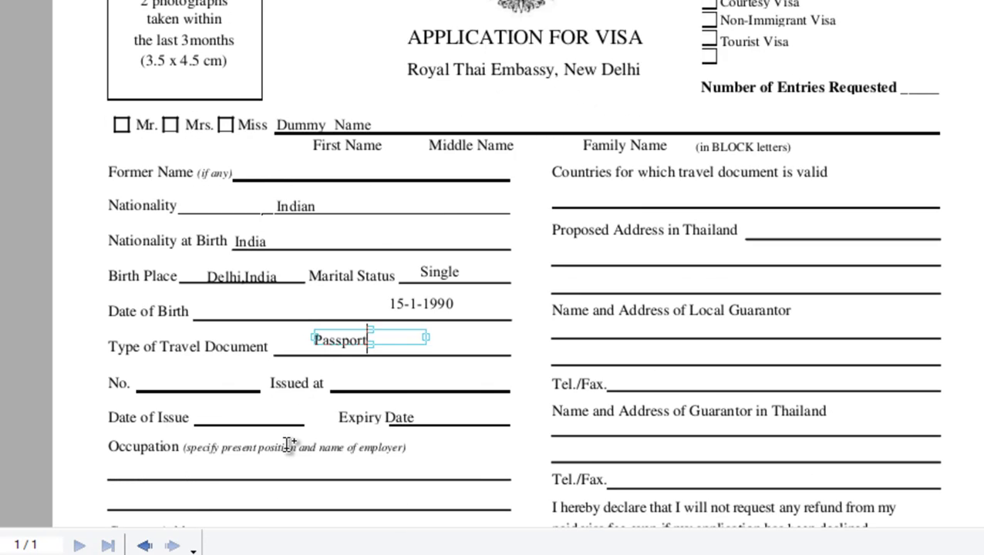
left_click(223, 325)
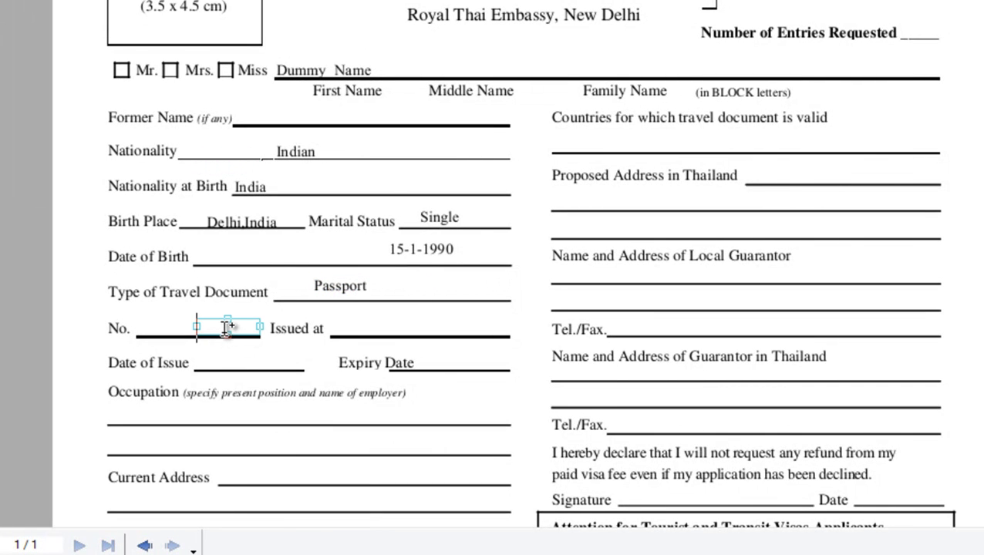
Step: Fill the Issued at line with Delhi, correcting the mistyped entry
left_click(357, 323)
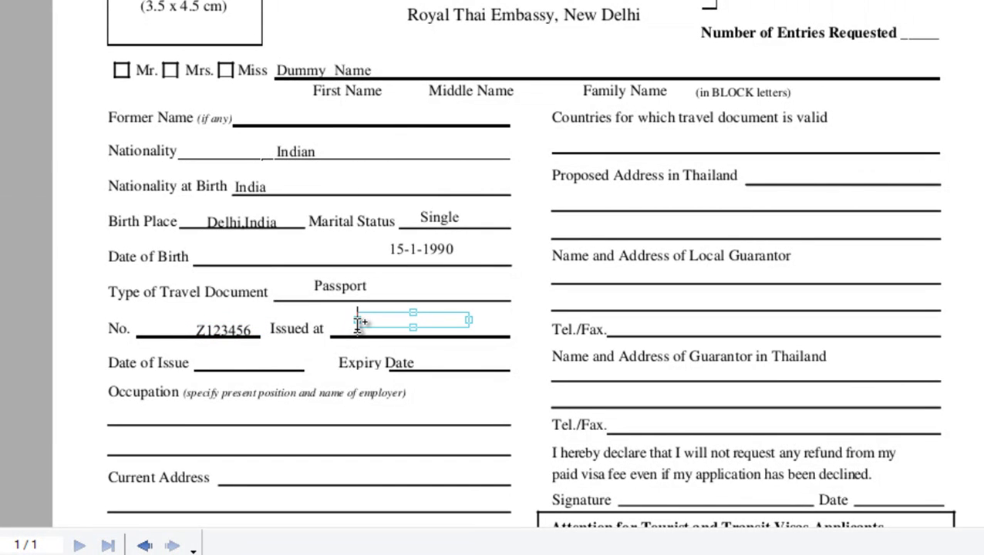
type("De8-2014")
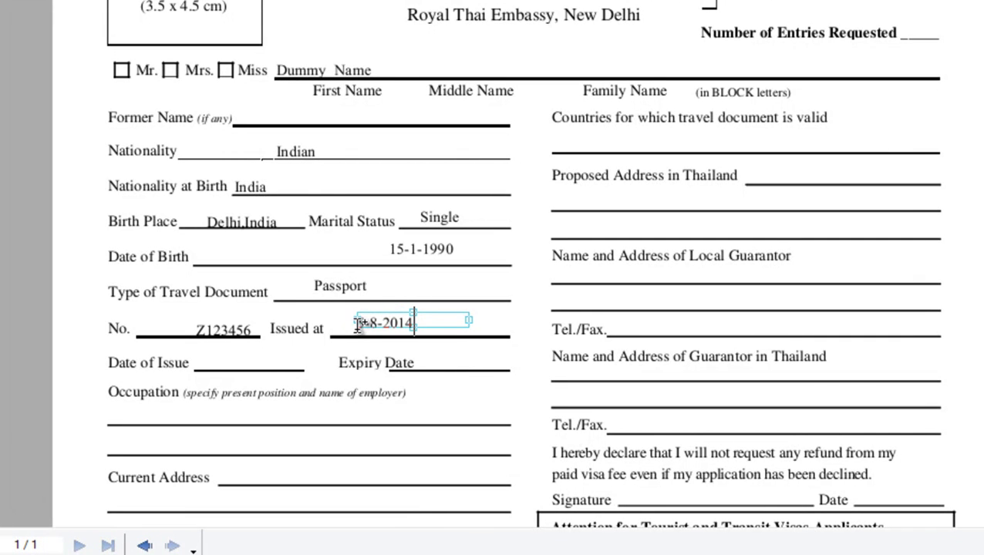
left_click(283, 360)
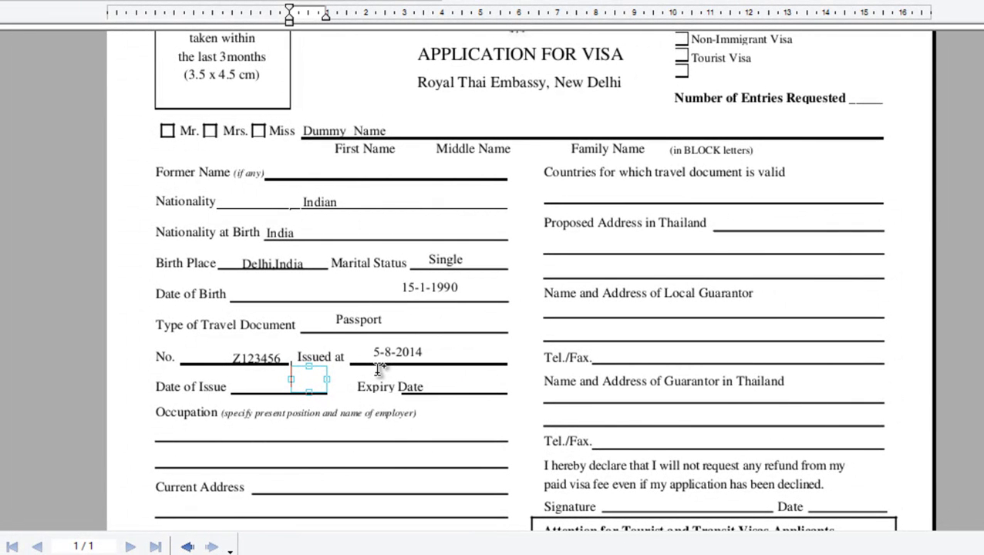
left_click(424, 352)
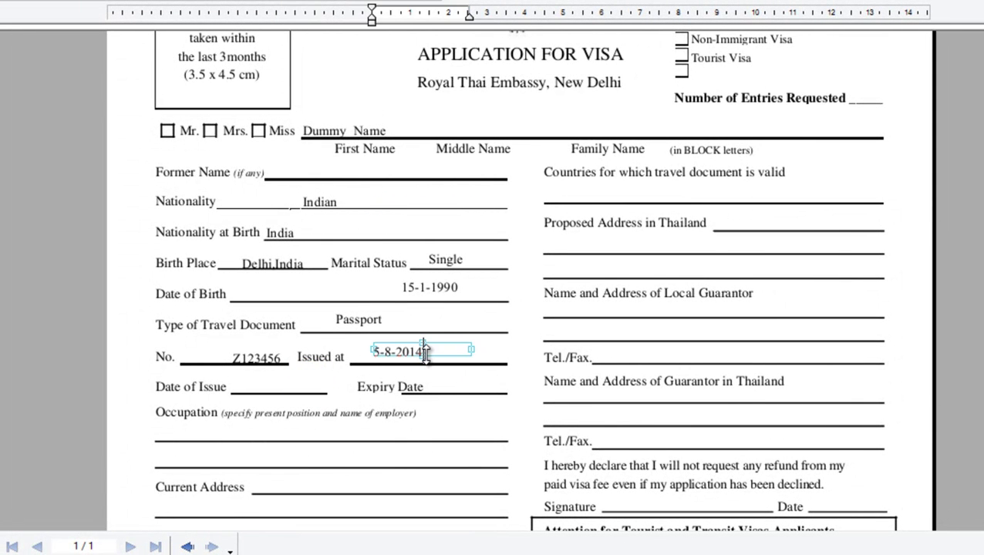
key("BackSpace")
key("BackSpace")
key("BackSpace")
key("BackSpace")
key("BackSpace")
key("BackSpace")
key("BackSpace")
type("dELHI")
key("BackSpace")
key("BackSpace")
key("BackSpace")
key("BackSpace")
key("BackSpace")
type("Delhi")
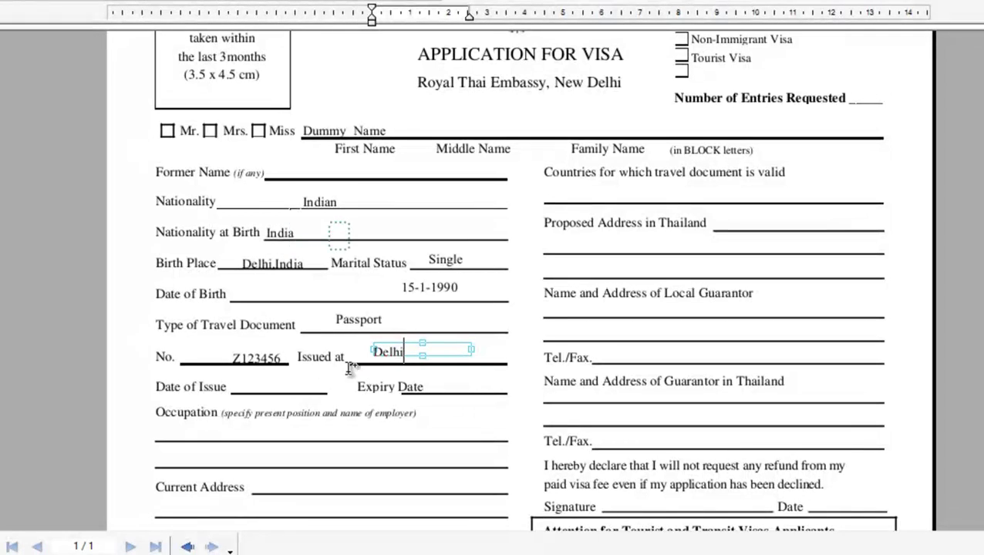
Step: Enter issue date 5-4-2015 and expiry date 4-5-2015
left_click(314, 386)
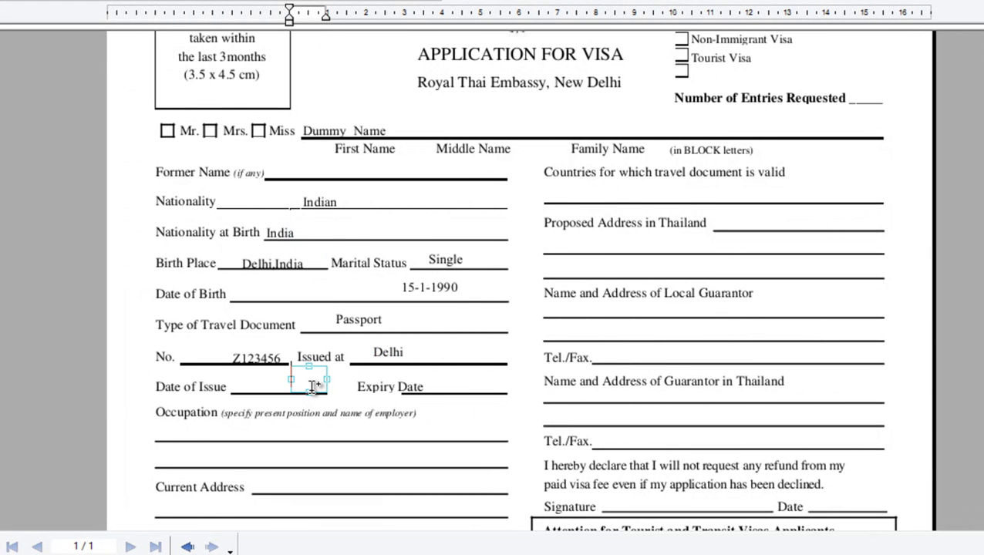
type("5-")
type("4--2")
key("Left")
key("Left")
key("Left")
key("BackSpace")
type("1")
left_click(422, 389)
left_click_drag(425, 380, 523, 391)
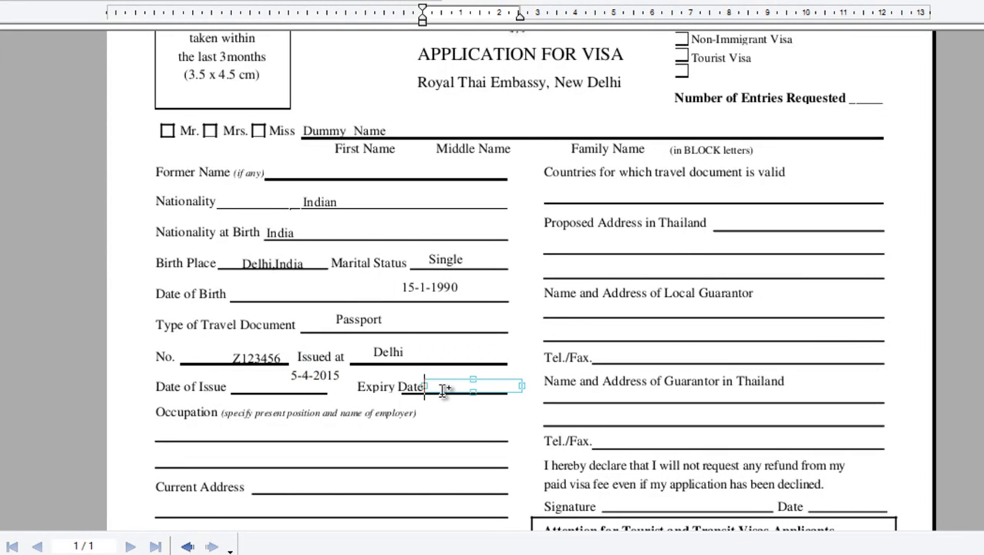
type("4-5-2015")
Step: Enter Private Job as the occupation
left_click(309, 424)
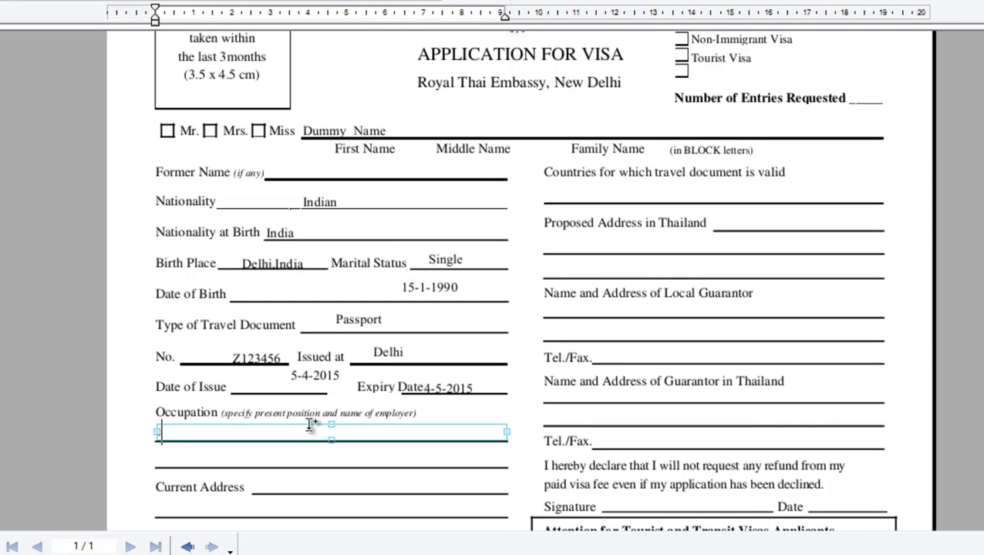
type("Private Job")
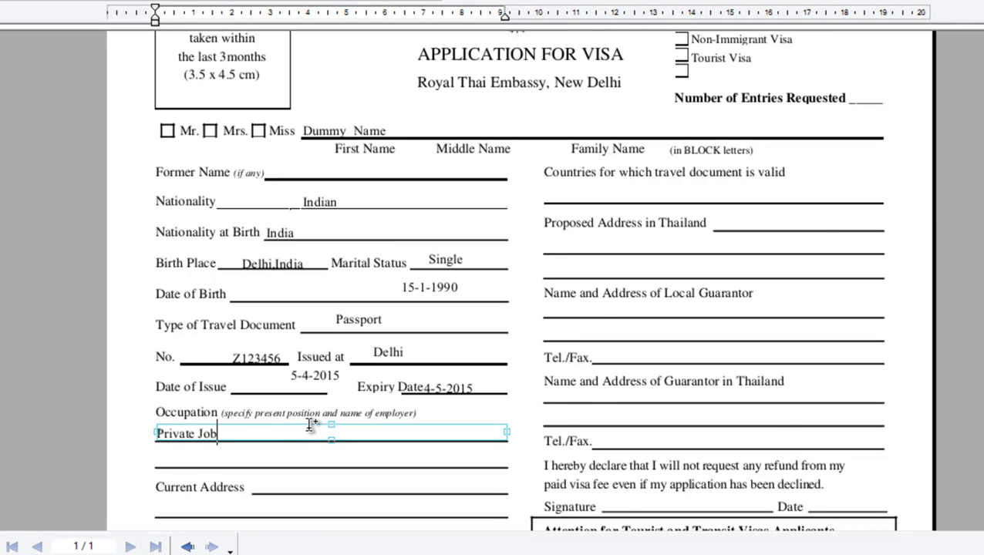
scroll(293, 449, "down", 2)
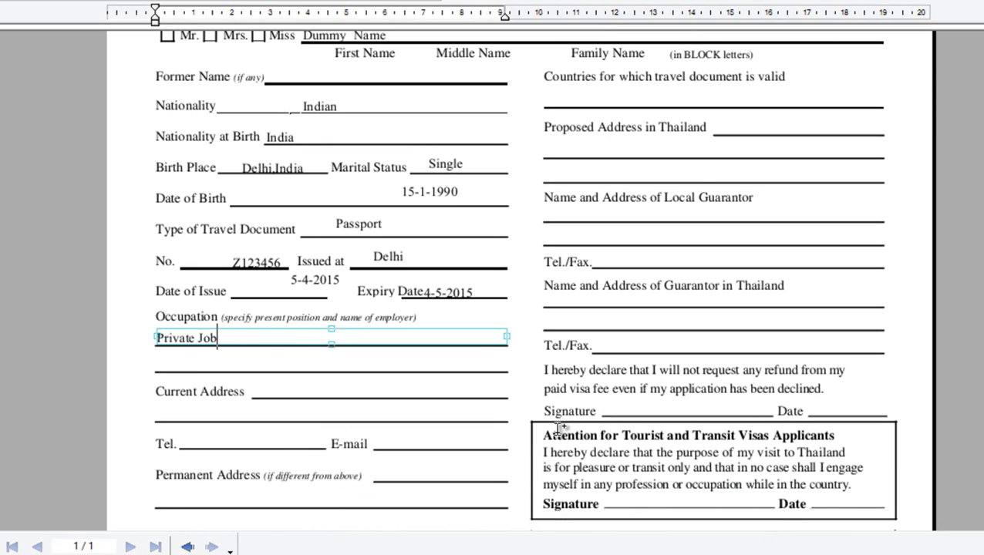
left_click(692, 544)
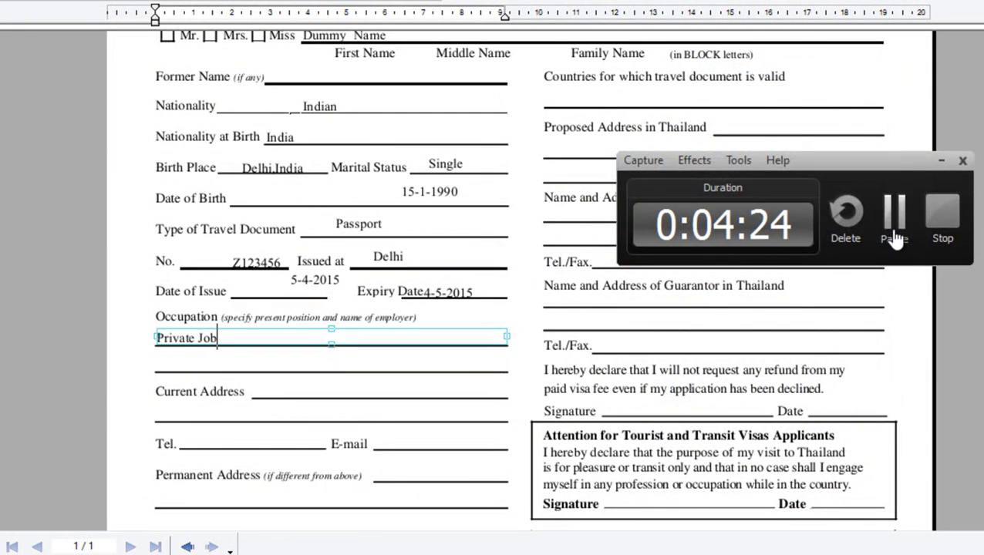
left_click(891, 233)
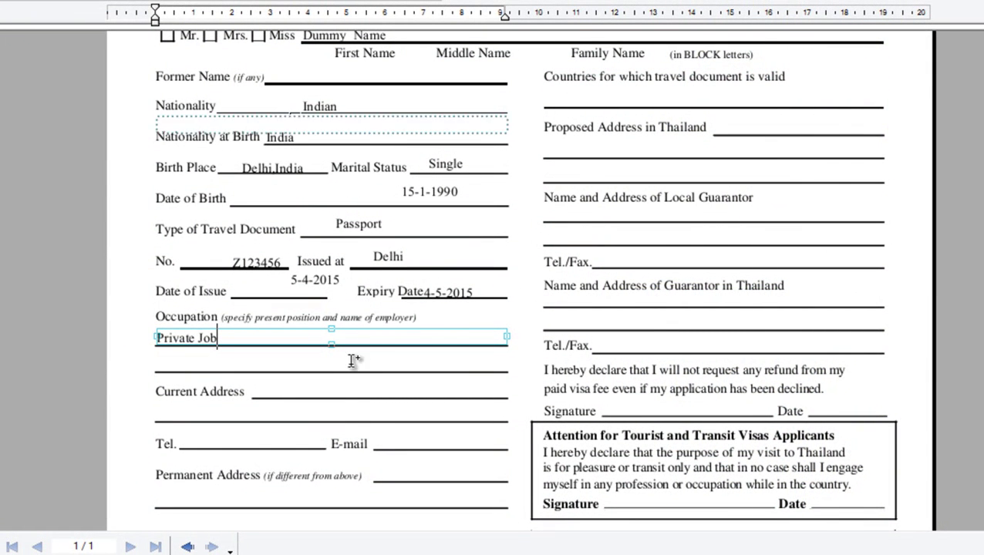
left_click(338, 391)
left_click(338, 392)
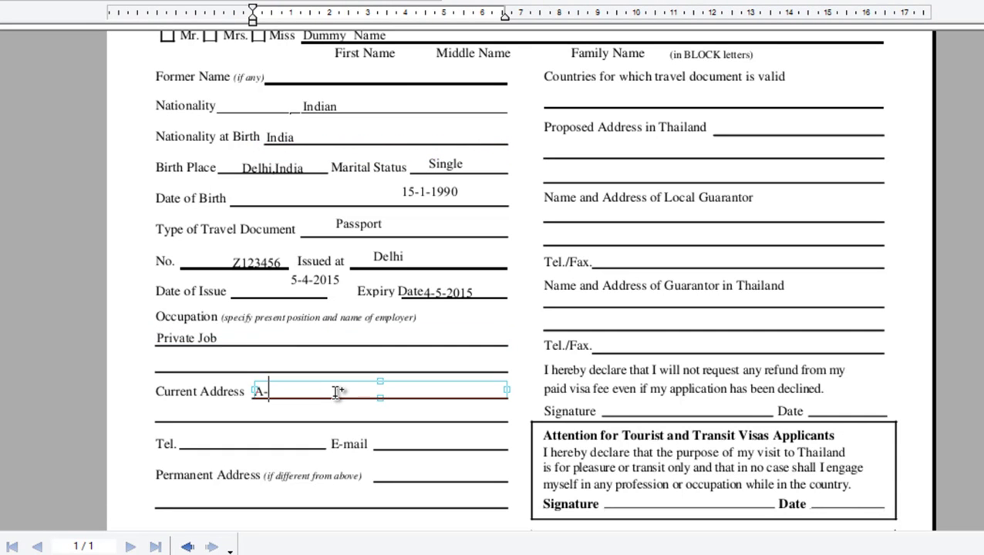
Step: Type the applicant's current address, telephone number and e-mail address on their lines
type("A-1, --Nnew")
left_click(334, 392)
type("delhi")
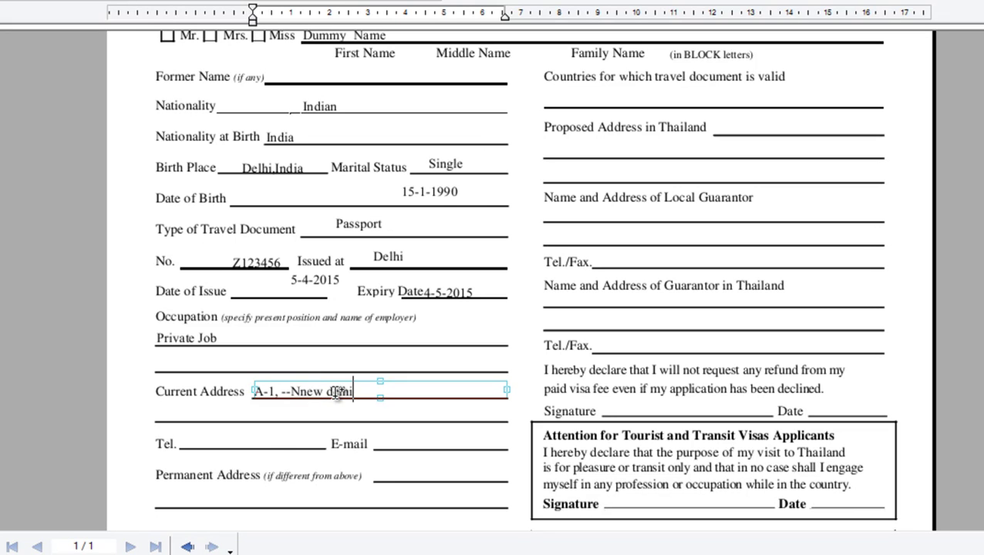
left_click(272, 441)
type("6464646")
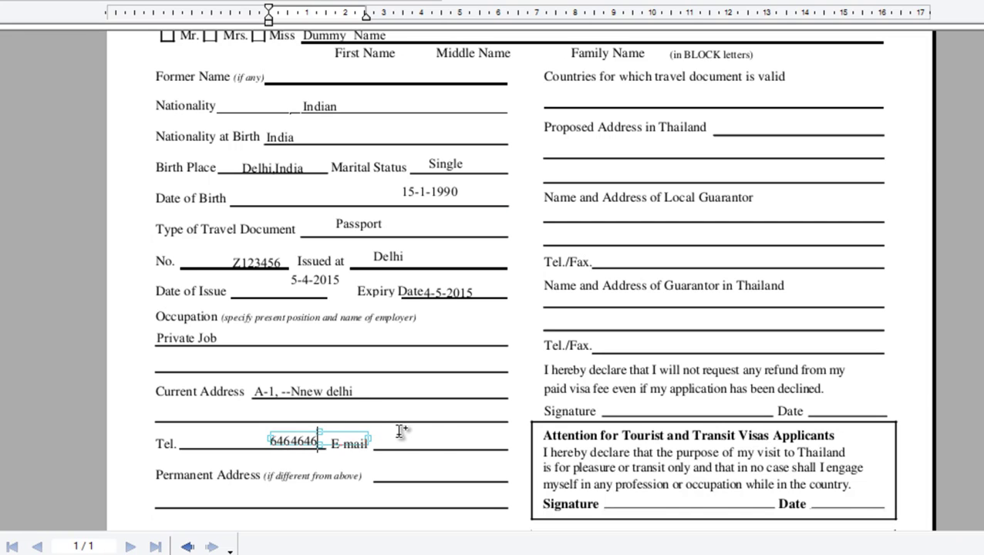
left_click(403, 442)
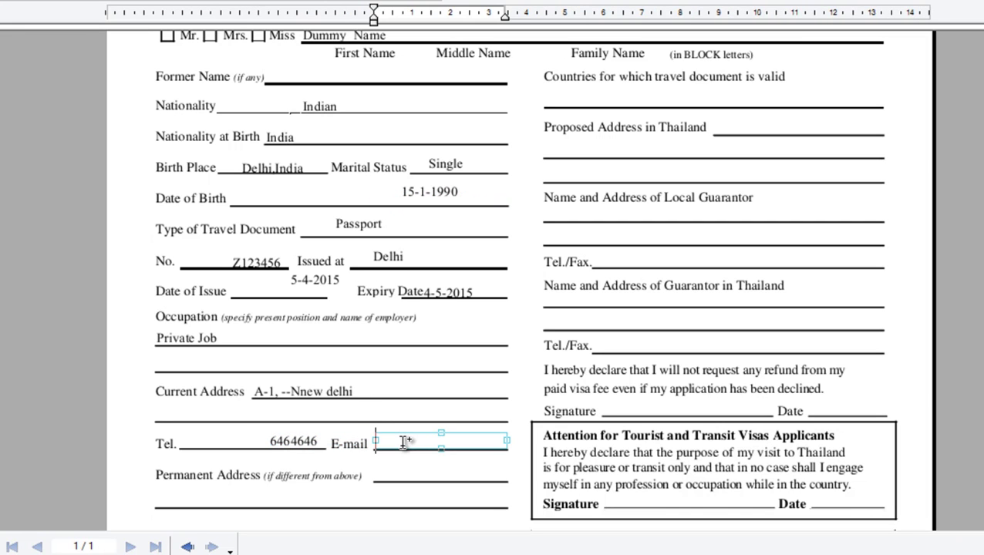
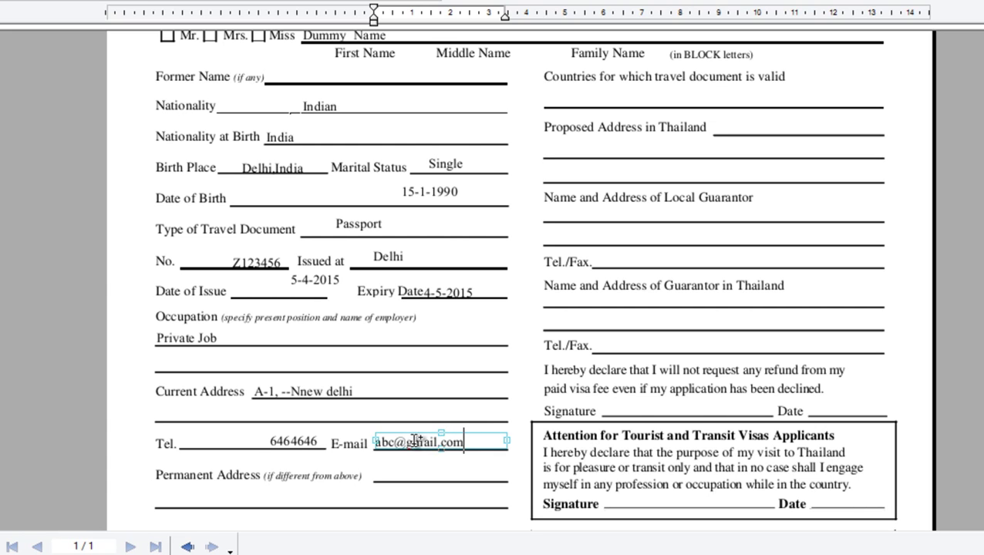
left_click(546, 410)
Step: Enter 1 for Number of Entries Requested and a 'tick' note beside Tourist Visa
scroll(548, 409, "up", 5)
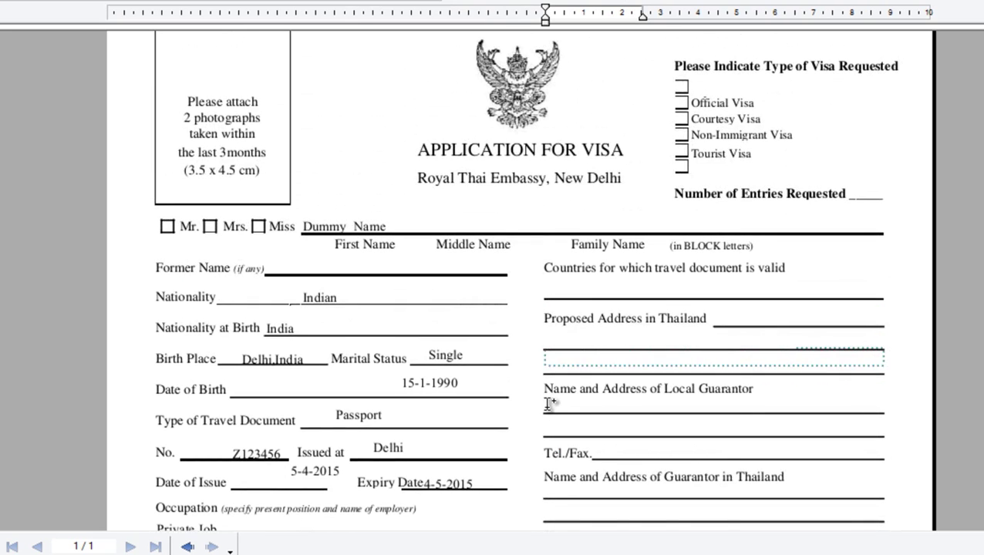
left_click(640, 286)
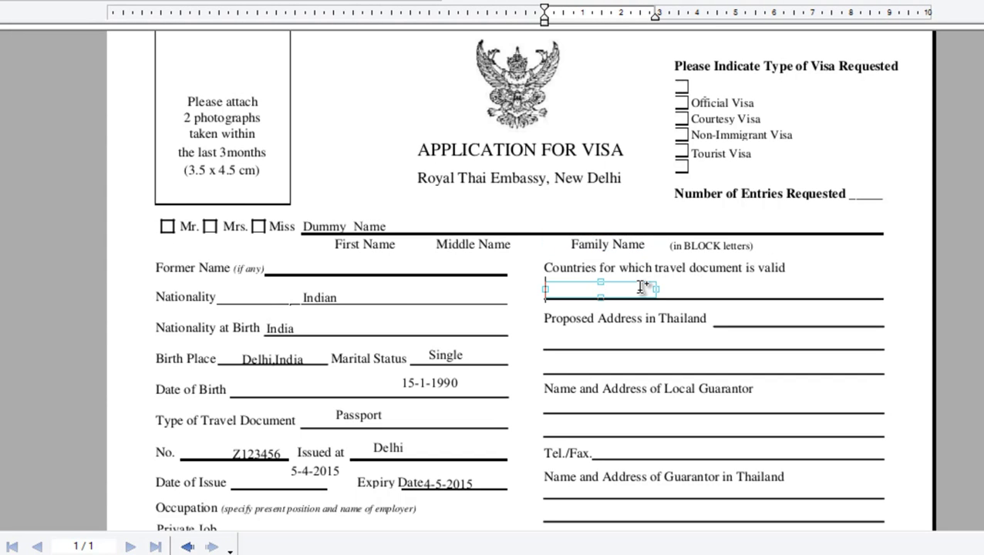
type("India")
key("BackSpace")
key("BackSpace")
key("BackSpace")
key("BackSpace")
key("BackSpace")
left_click(851, 190)
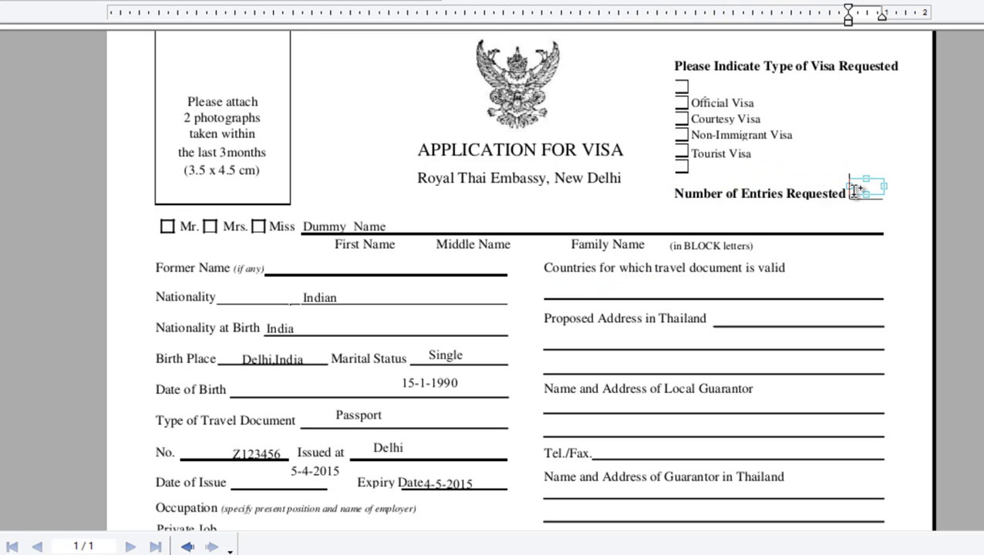
type("1")
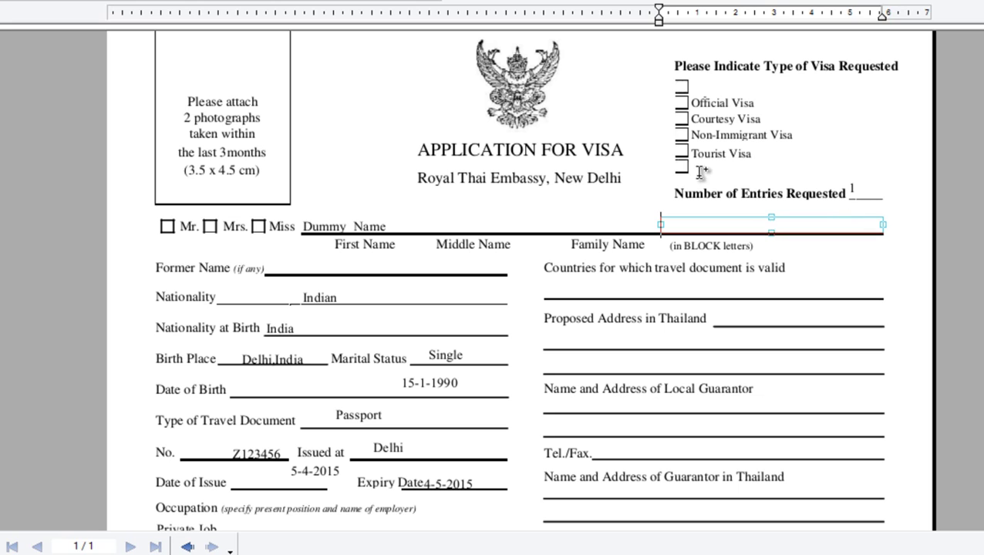
left_click(681, 166)
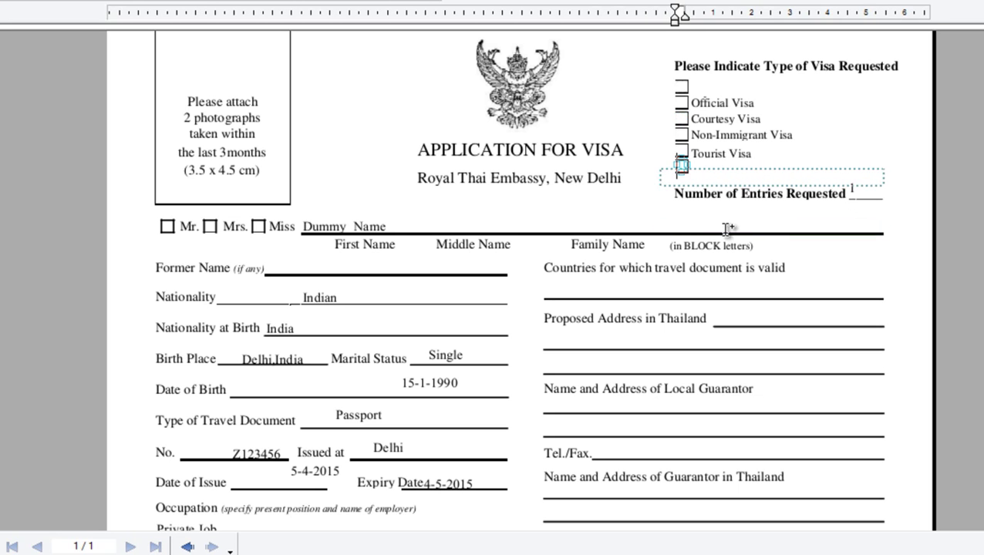
type("tick")
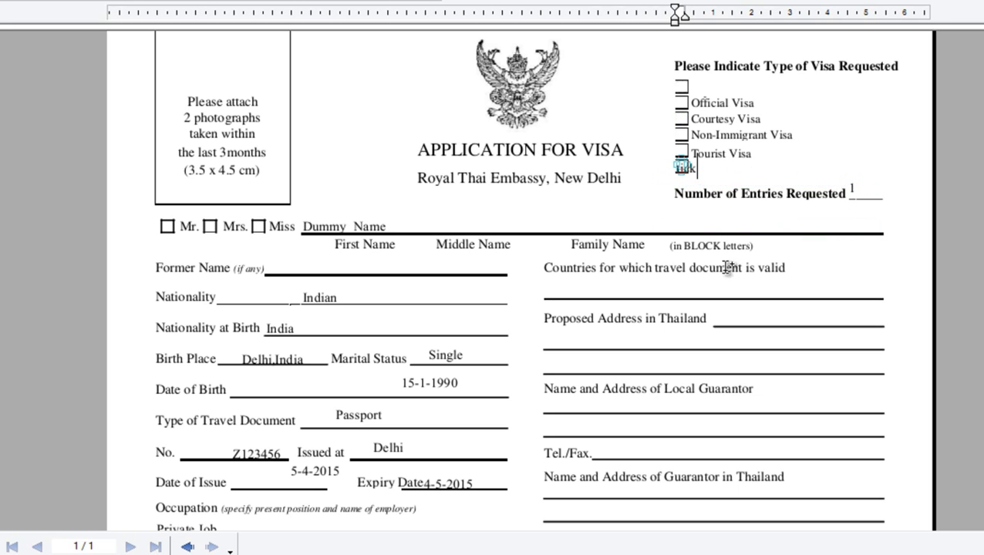
Step: Fill Proposed Address with 'Hotel address' and both guarantor lines with hotel reference names
left_click(723, 289)
left_click(730, 319)
type("Hotel address")
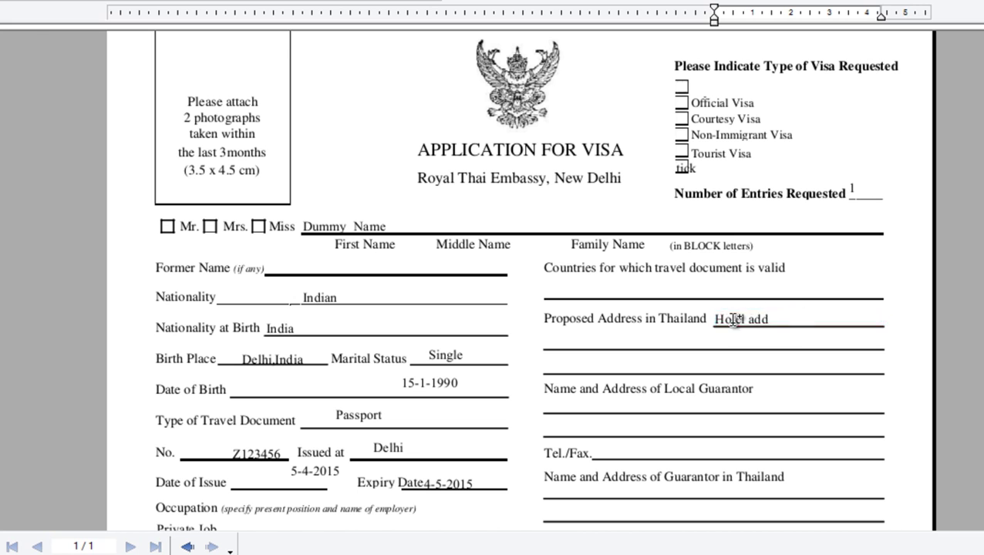
left_click(694, 405)
type("Ref name of Hotel addres")
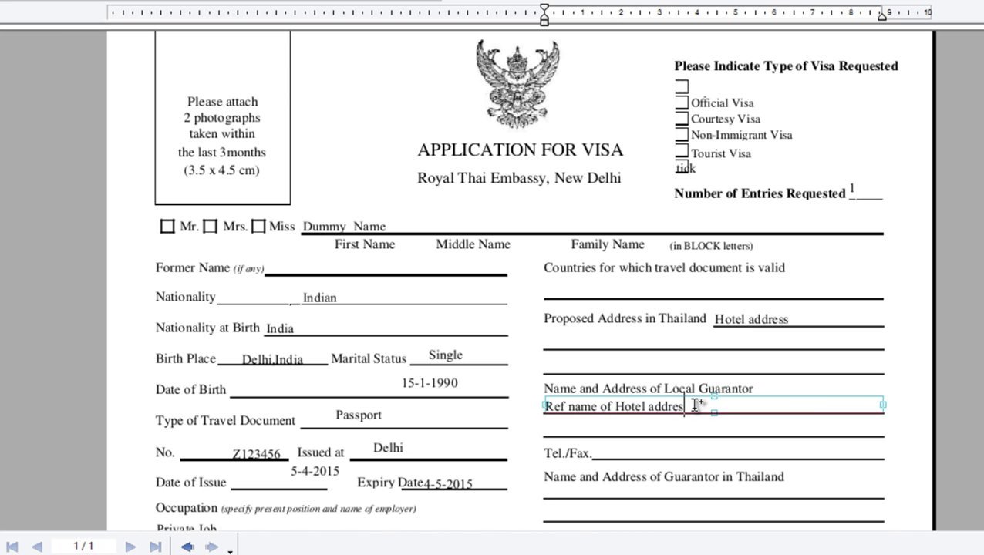
type("s")
scroll(694, 405, "down", 2)
left_click(685, 399)
type("Ref. name of Hotel Ad")
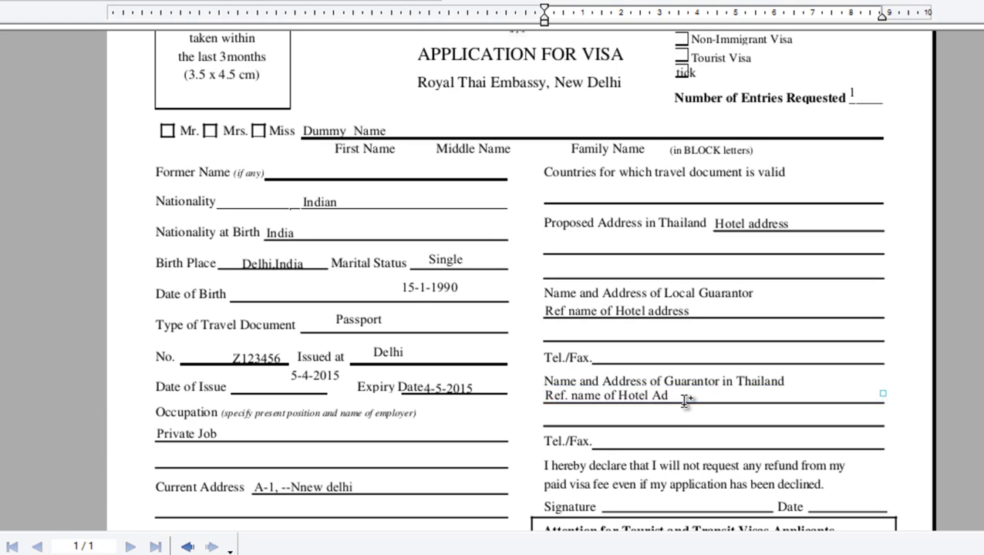
type("dress person")
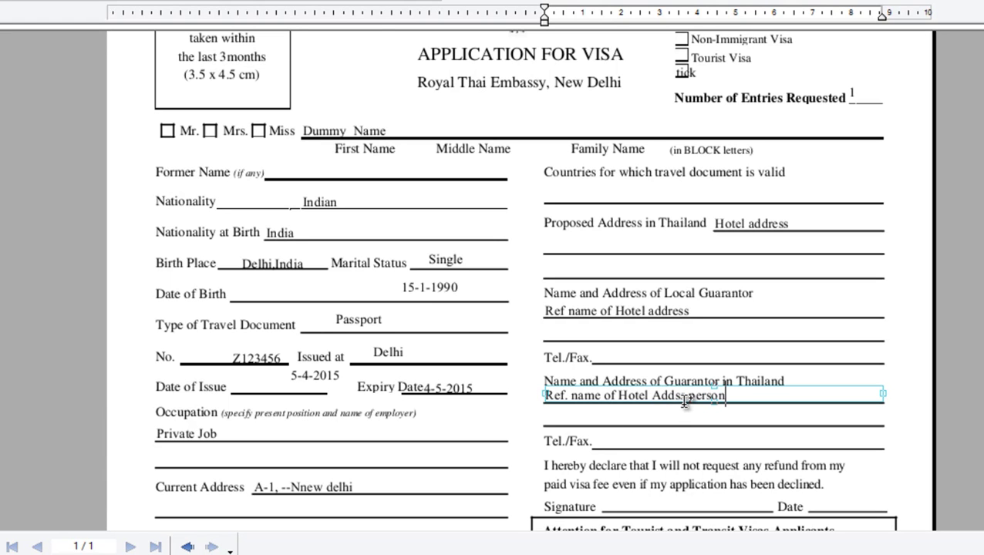
scroll(685, 400, "down", 5)
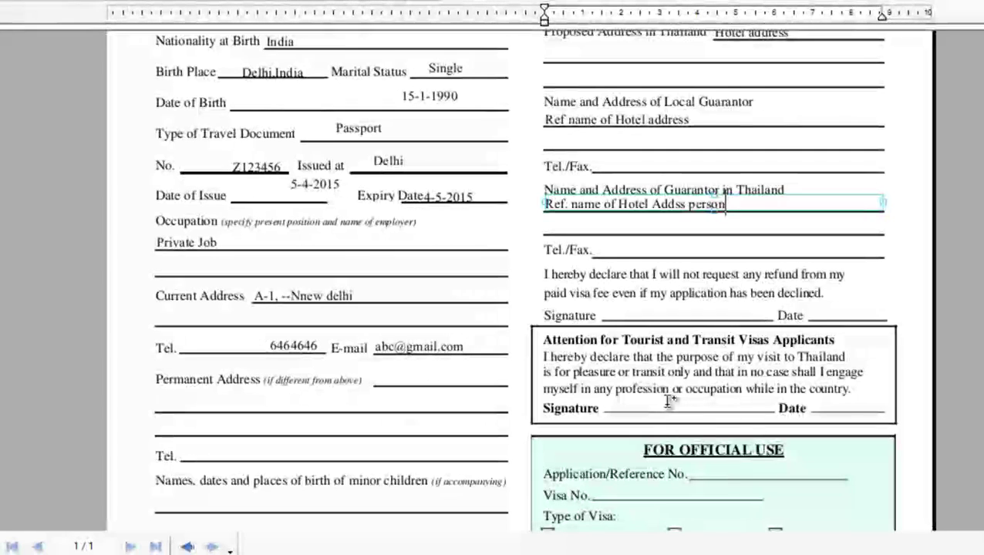
Step: Type Date on the declaration's Date line and tick the Tourism purpose of visit
left_click(653, 402)
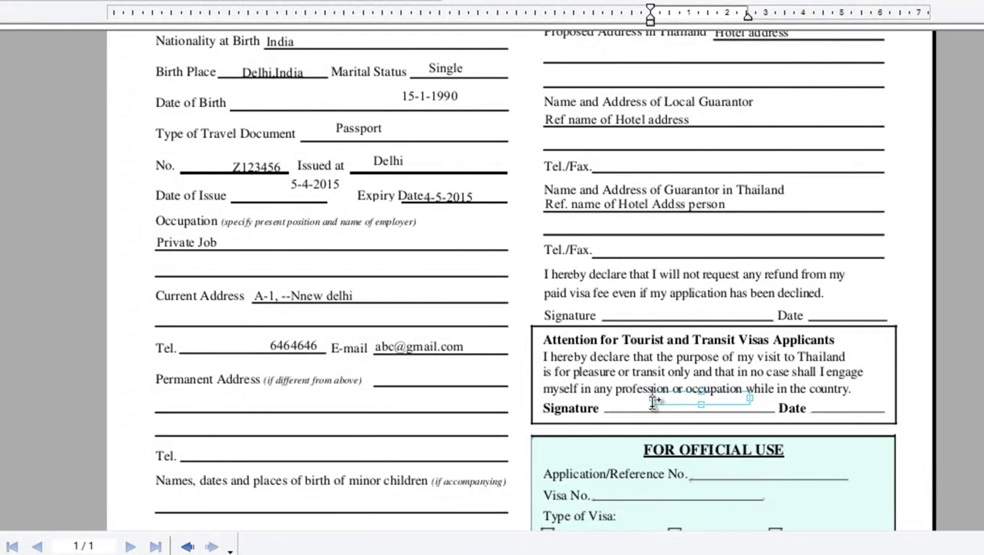
left_click(834, 406)
type("Date")
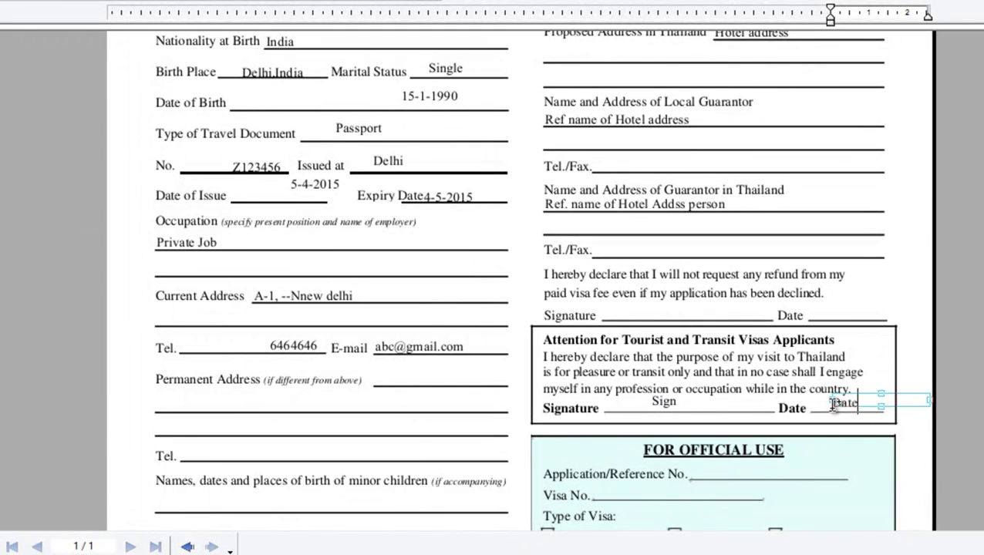
scroll(827, 405, "down", 5)
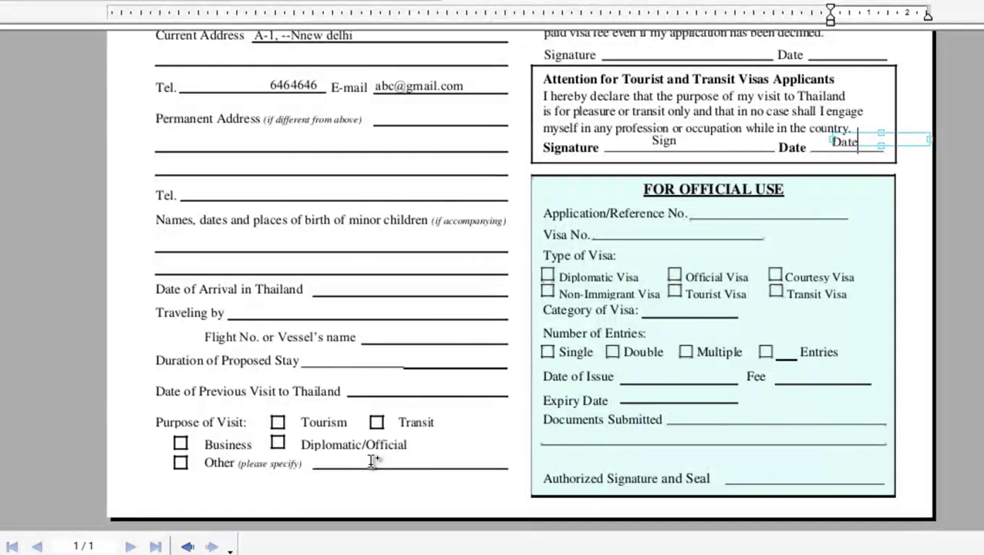
left_click(278, 422)
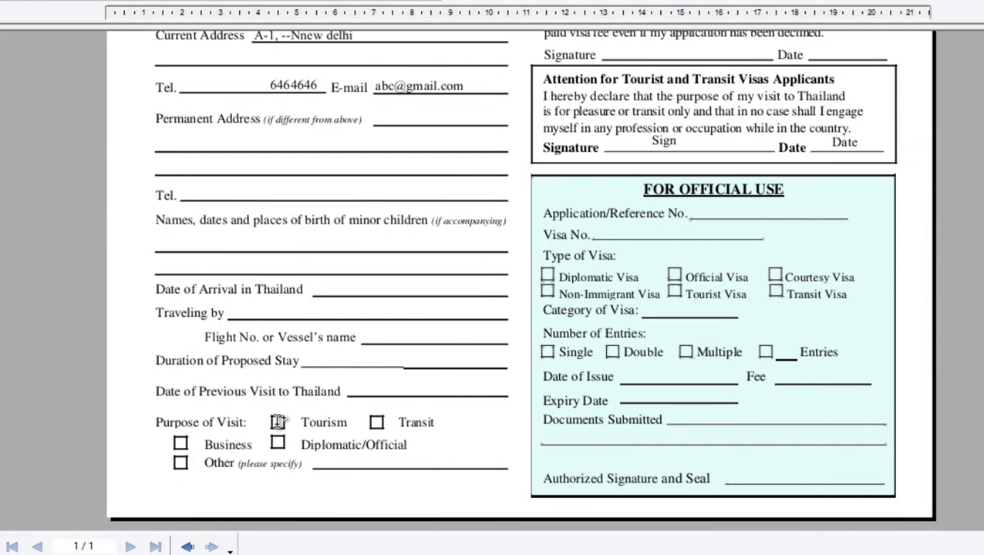
left_click(278, 422)
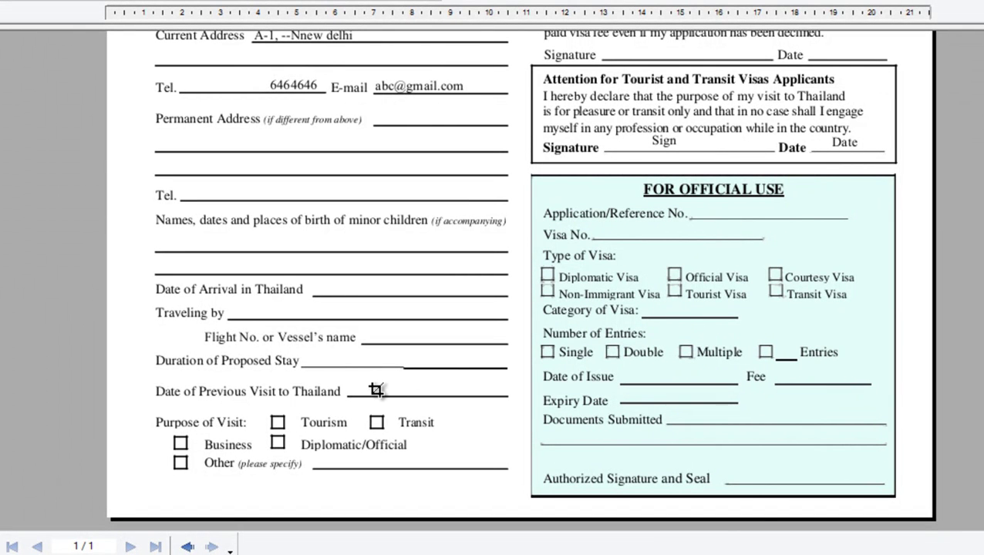
scroll(369, 388, "up", 10)
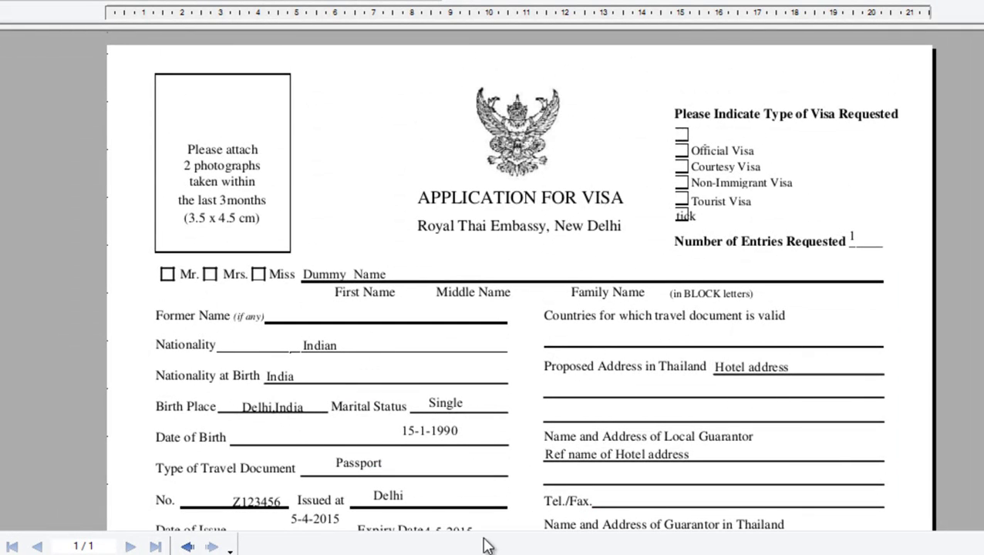
Step: Go to the Thailand Visa Information page and choose Visa Application Form from the forms list
left_click(539, 493)
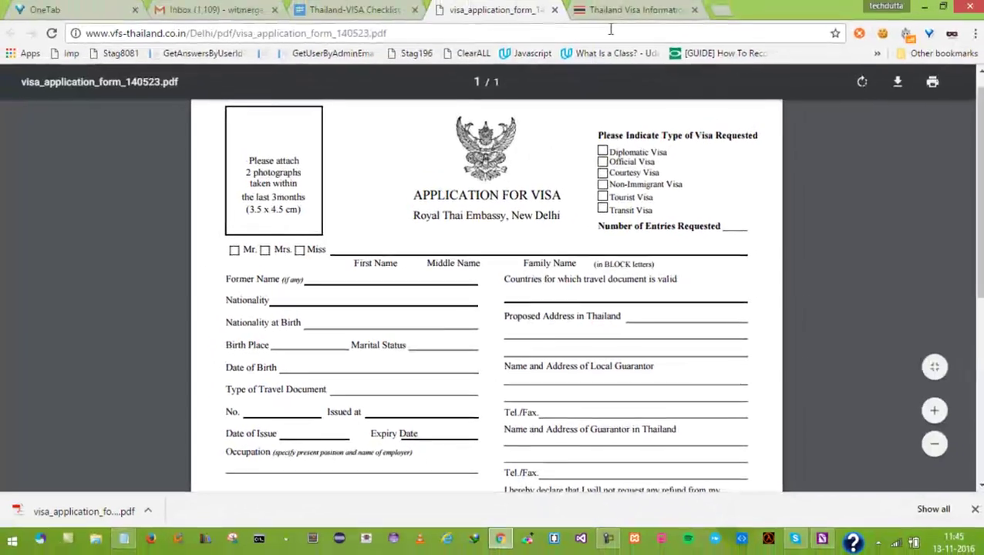
left_click(617, 13)
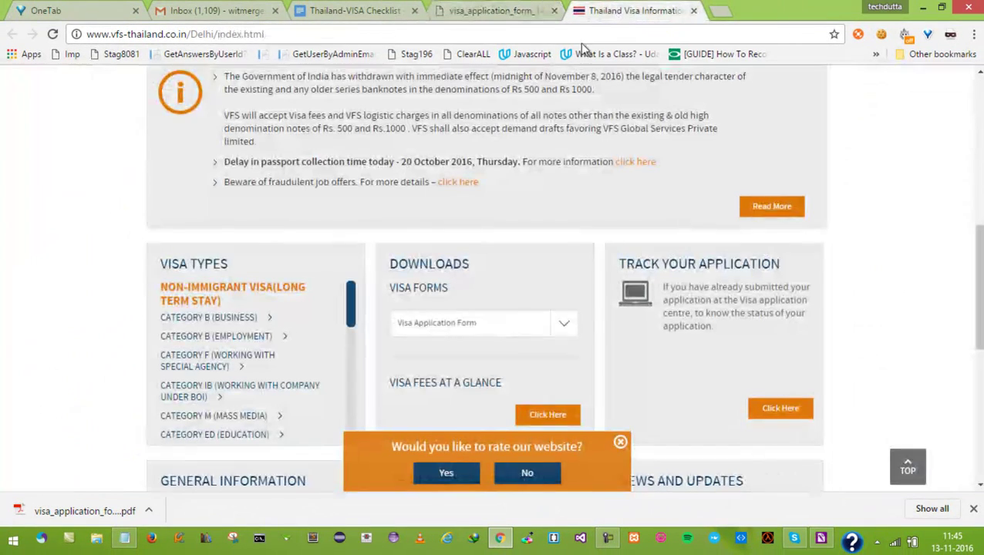
left_click(427, 332)
left_click(439, 234)
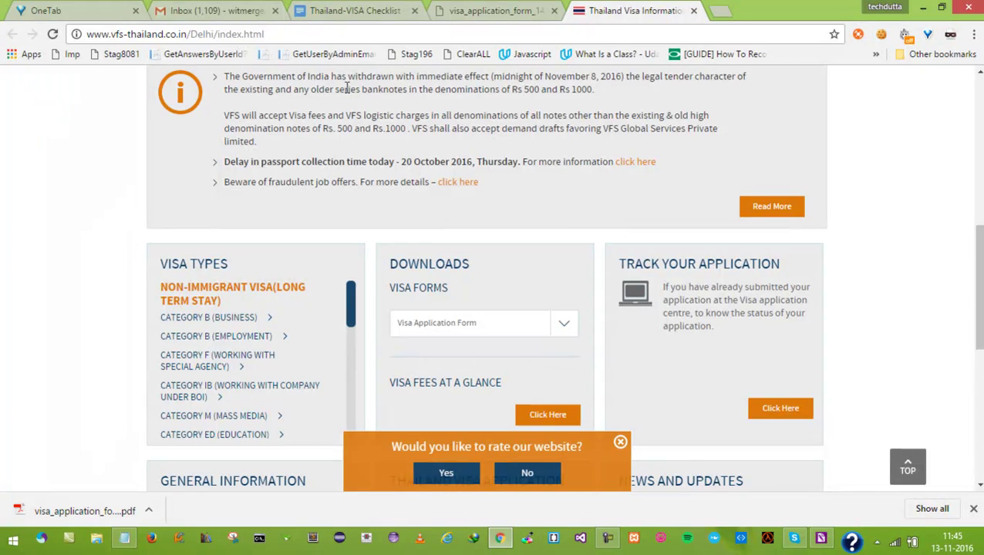
left_click(251, 36)
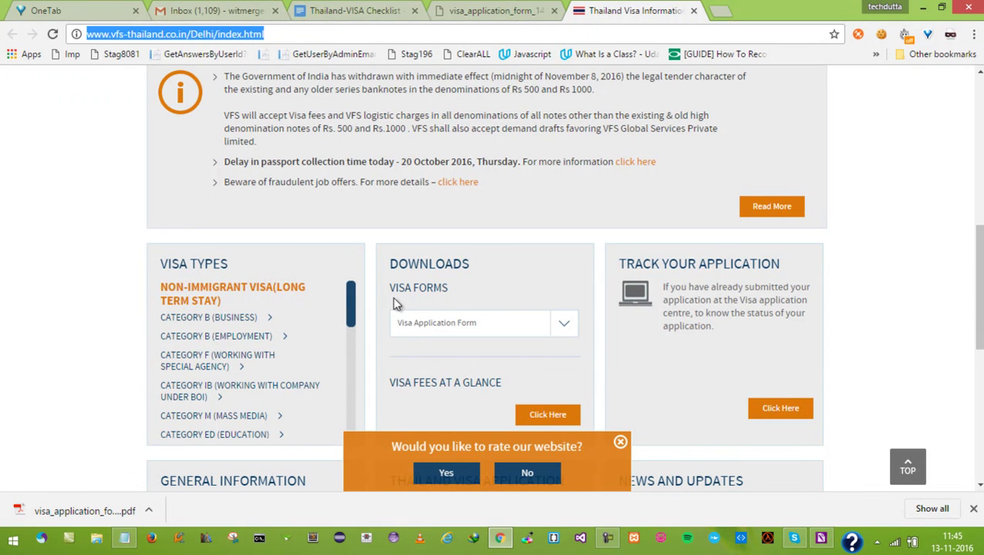
left_click(414, 328)
left_click(415, 355)
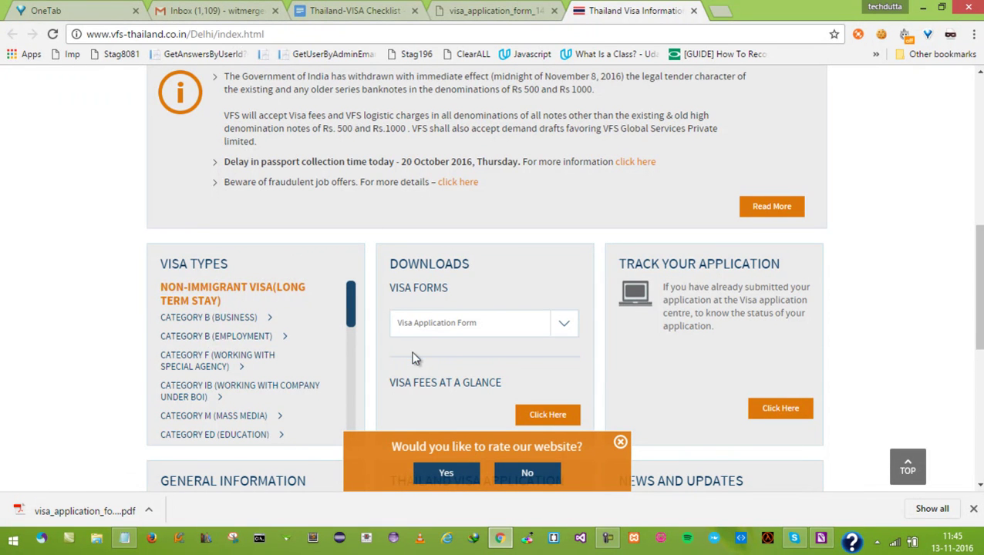
scroll(451, 308, "up", 8)
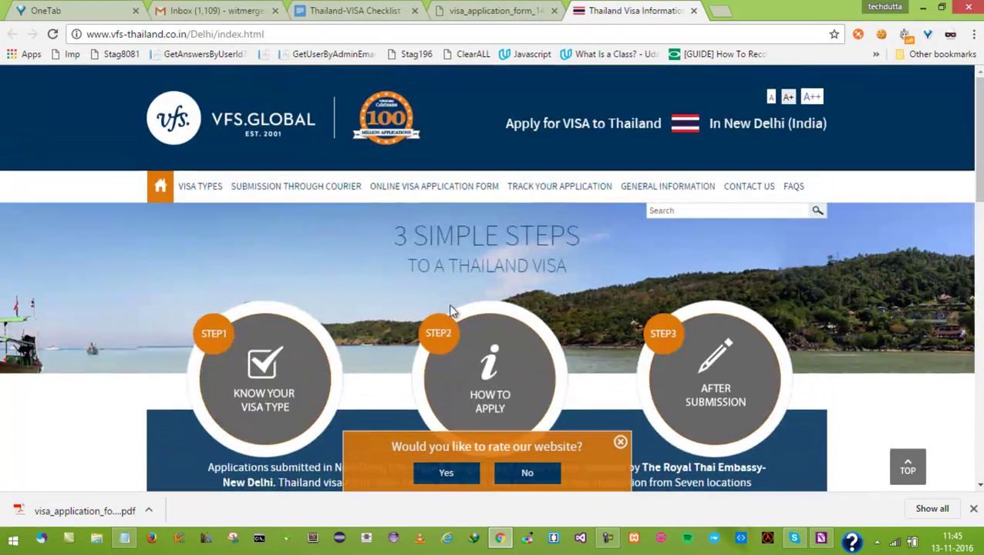
Step: From the Online Visa Application Form page, start a new form and view its tab
left_click(463, 195)
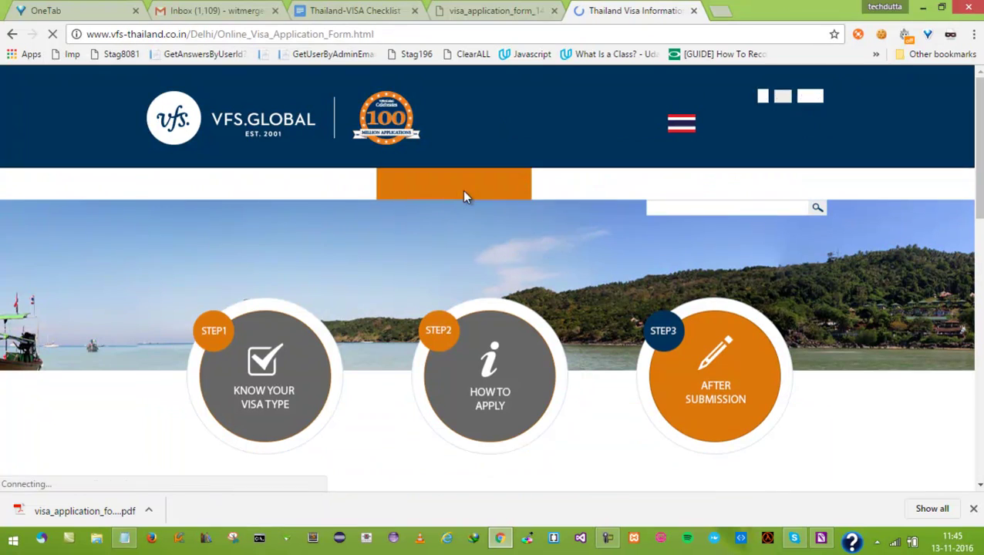
scroll(311, 323, "down", 5)
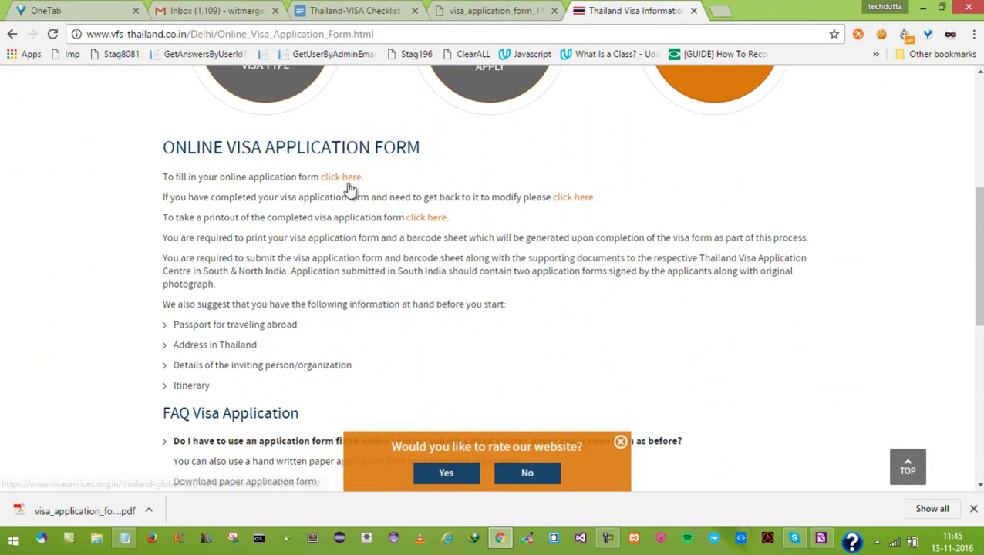
left_click(342, 178)
left_click(595, 10)
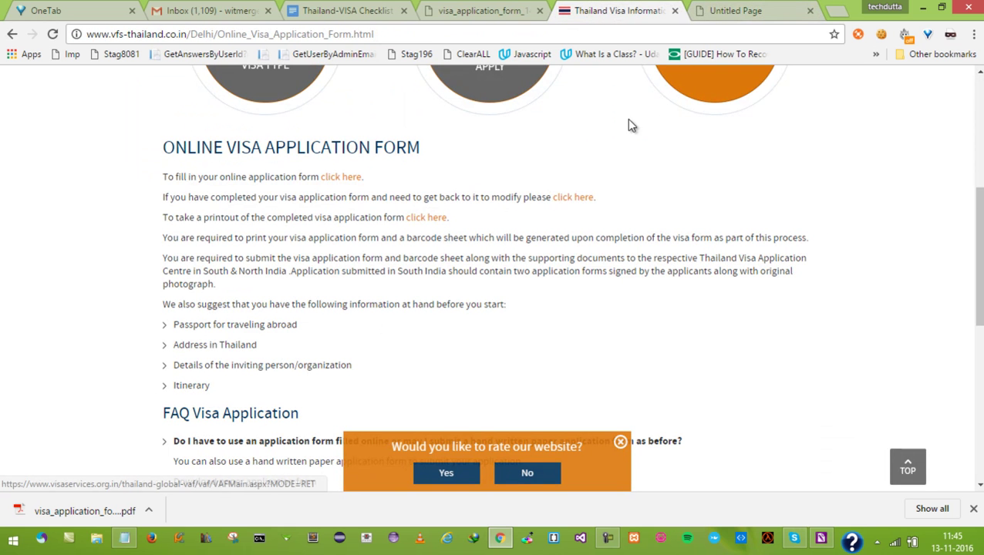
left_click(729, 9)
Step: Open the printout and modify-application pages in new tabs, returning to the instructions each time
scroll(496, 364, "down", 5)
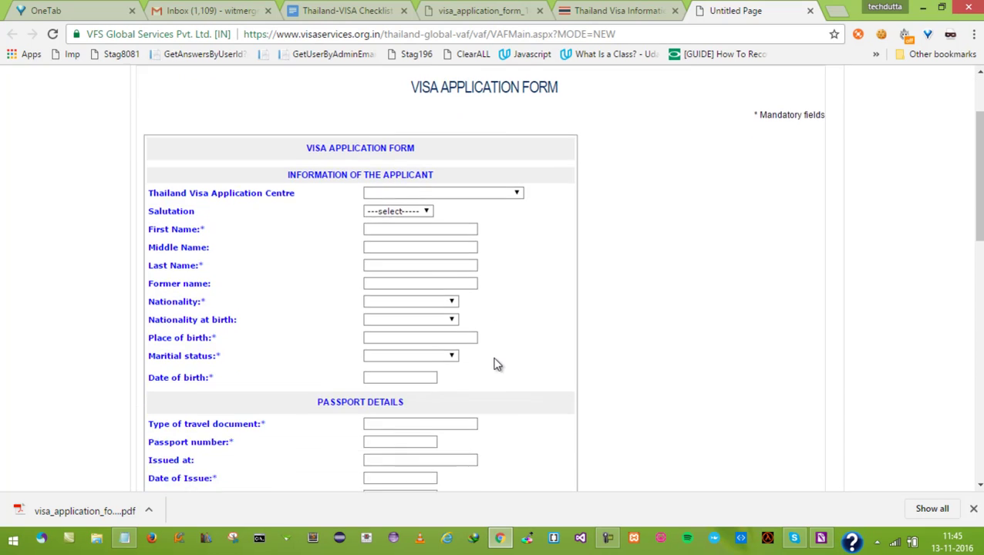
scroll(496, 364, "up", 5)
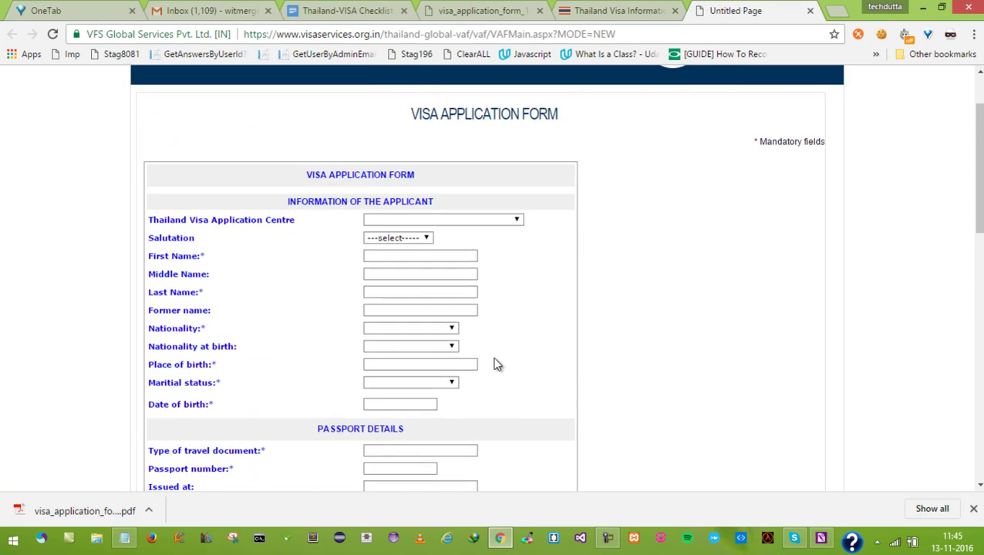
left_click(624, 11)
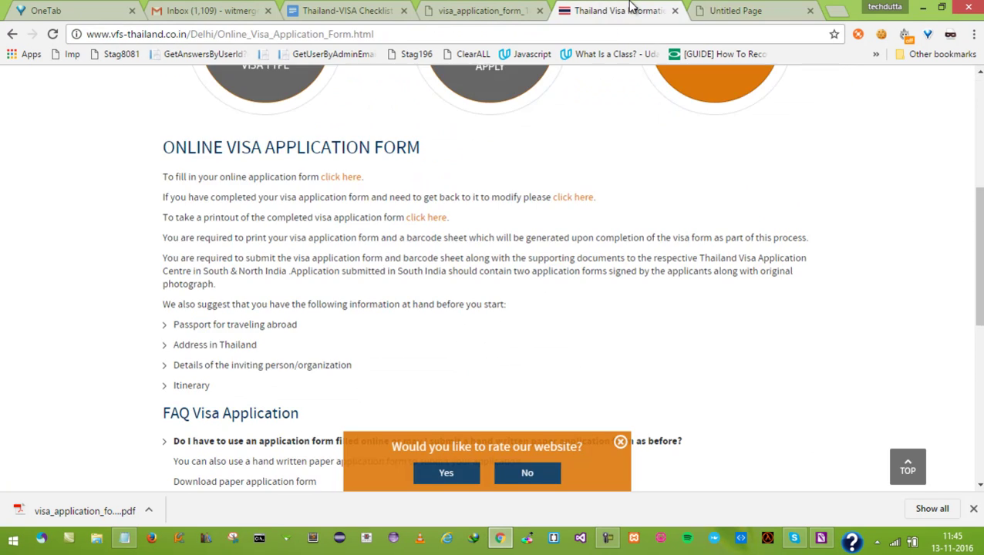
left_click(432, 219)
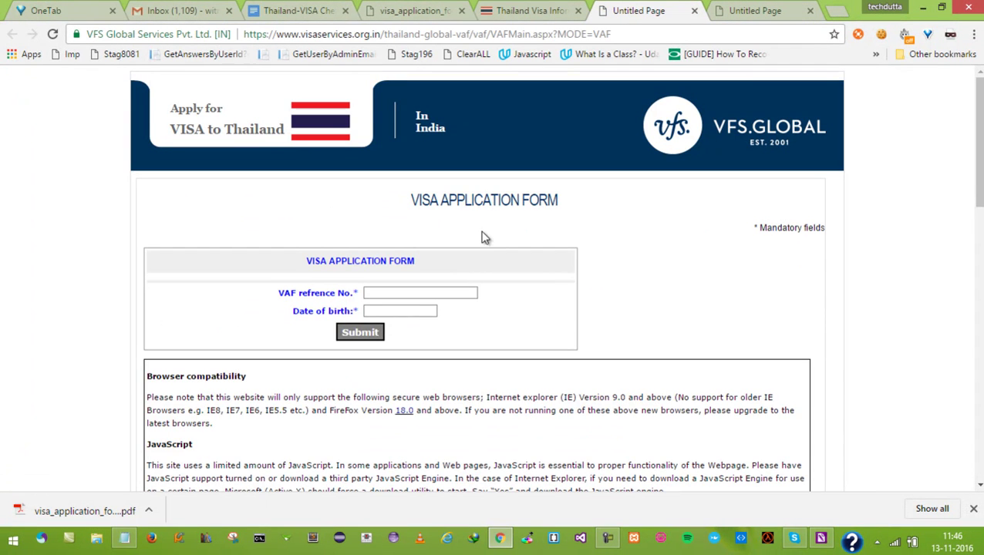
left_click(532, 10)
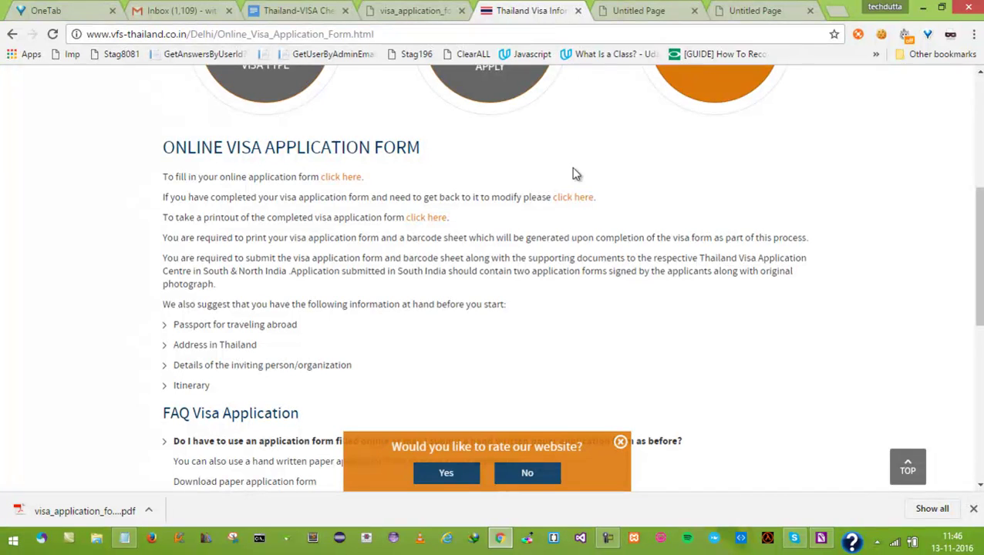
left_click(572, 197)
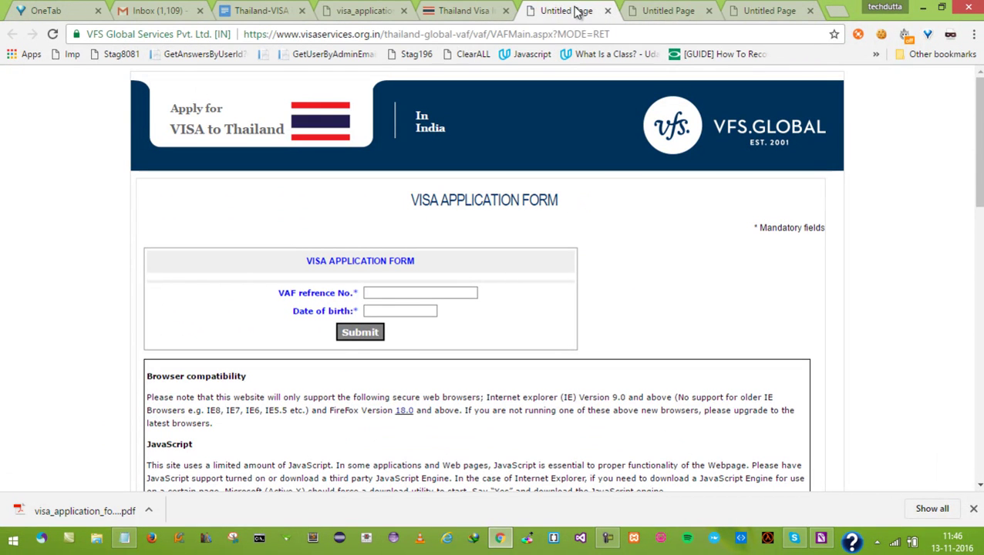
left_click(464, 11)
Step: Visit the site's home page, then reopen the Online Visa Application Form page
scroll(366, 264, "down", 3)
scroll(366, 264, "down", 3)
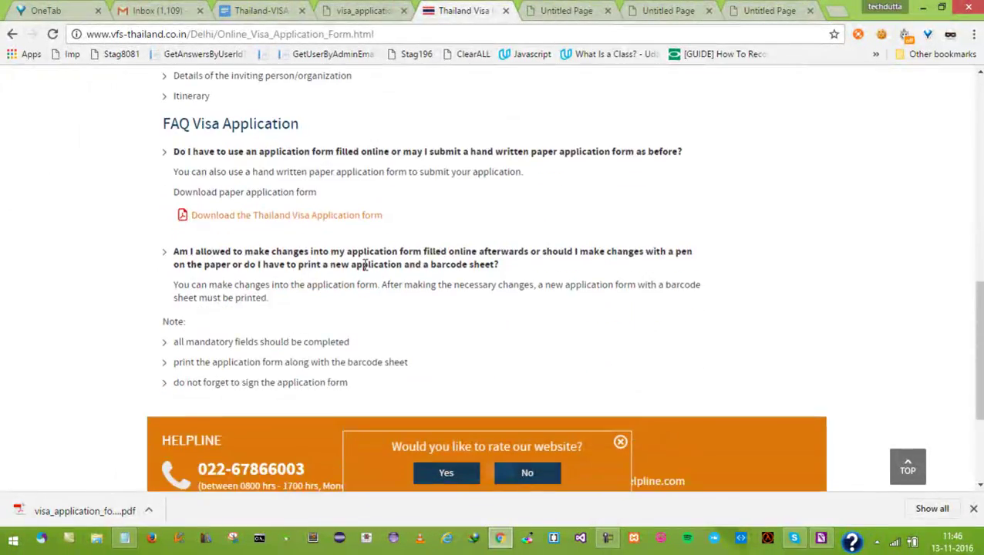
scroll(363, 264, "up", 3)
scroll(365, 270, "up", 10)
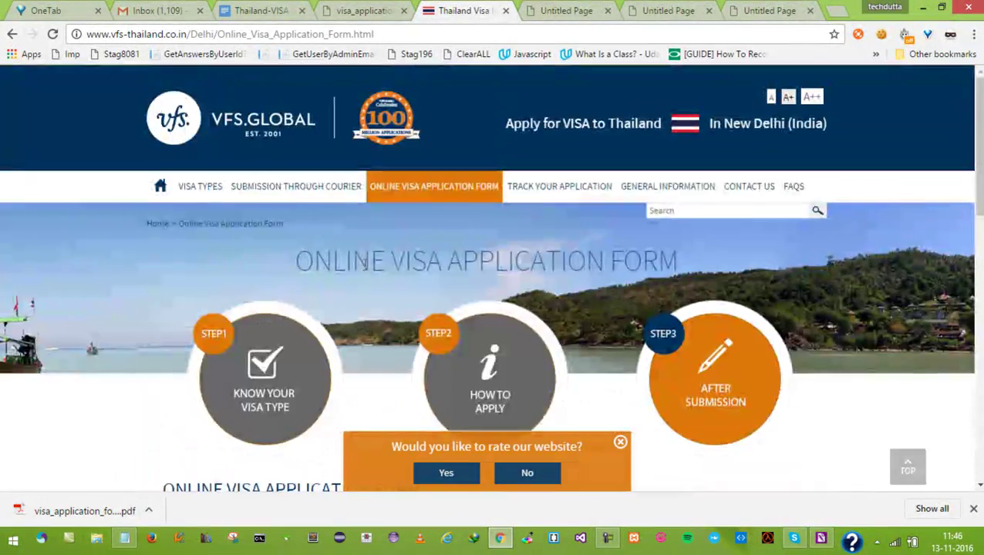
left_click(162, 223)
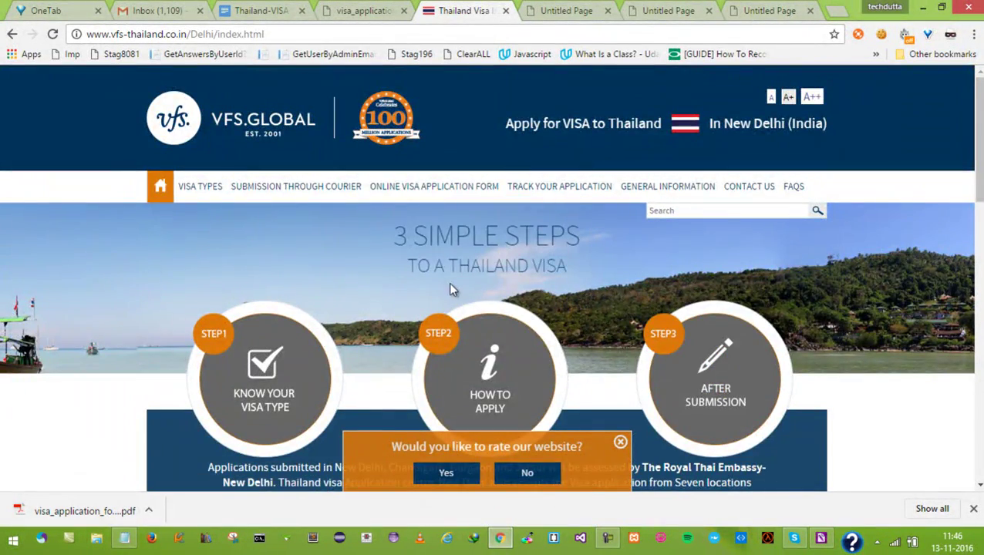
scroll(451, 289, "down", 5)
scroll(393, 216, "up", 6)
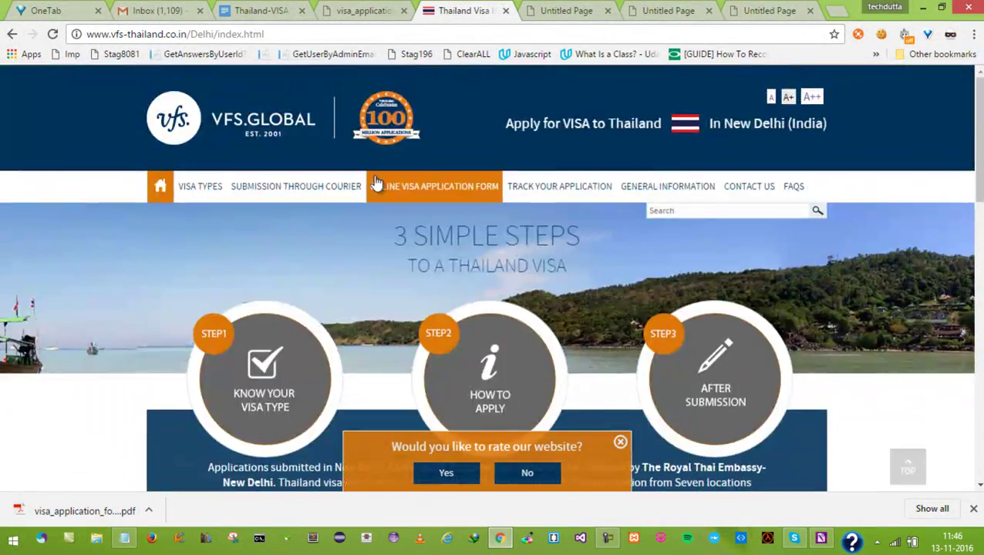
left_click(374, 189)
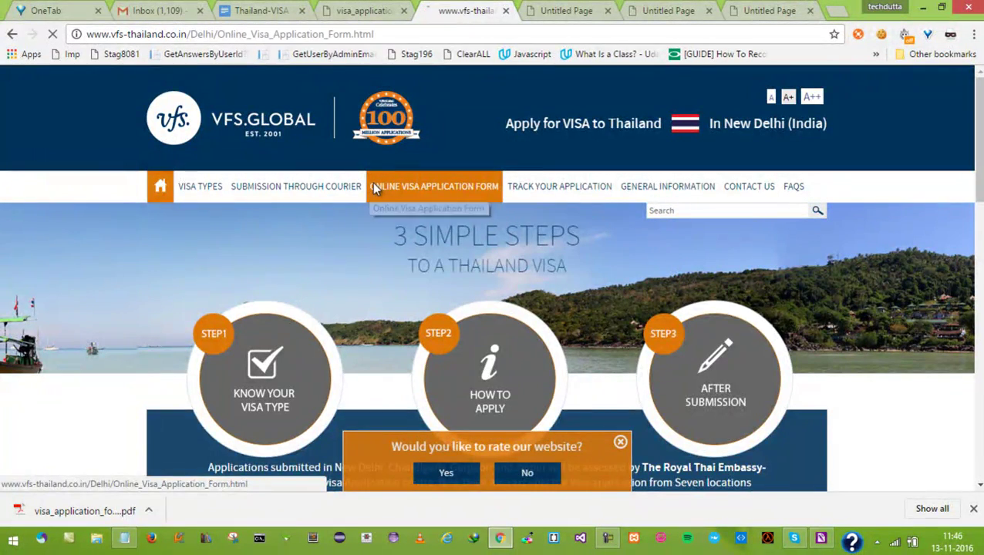
scroll(384, 242, "down", 3)
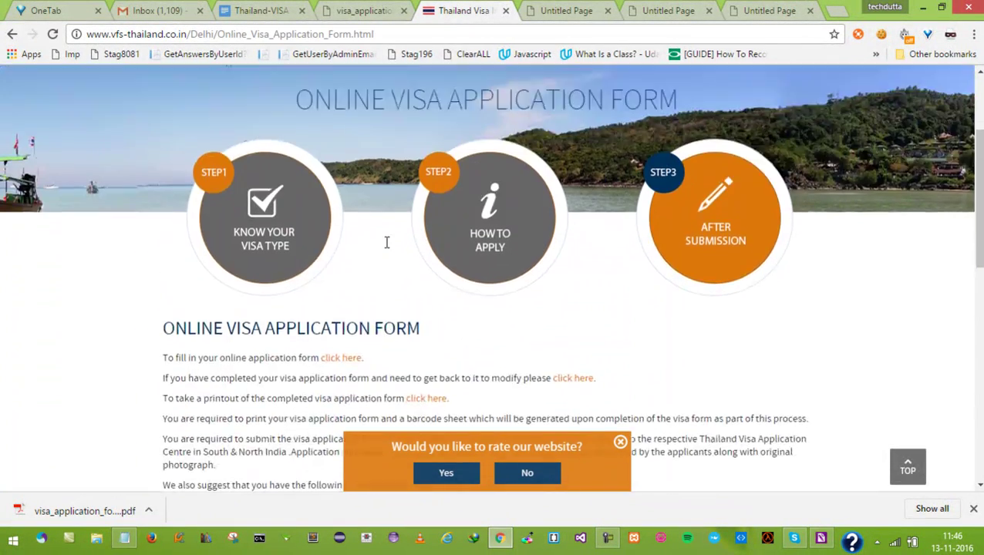
scroll(387, 242, "up", 3)
Step: On the Contact Us page, start the live chat with nationality India, then close it
left_click(754, 170)
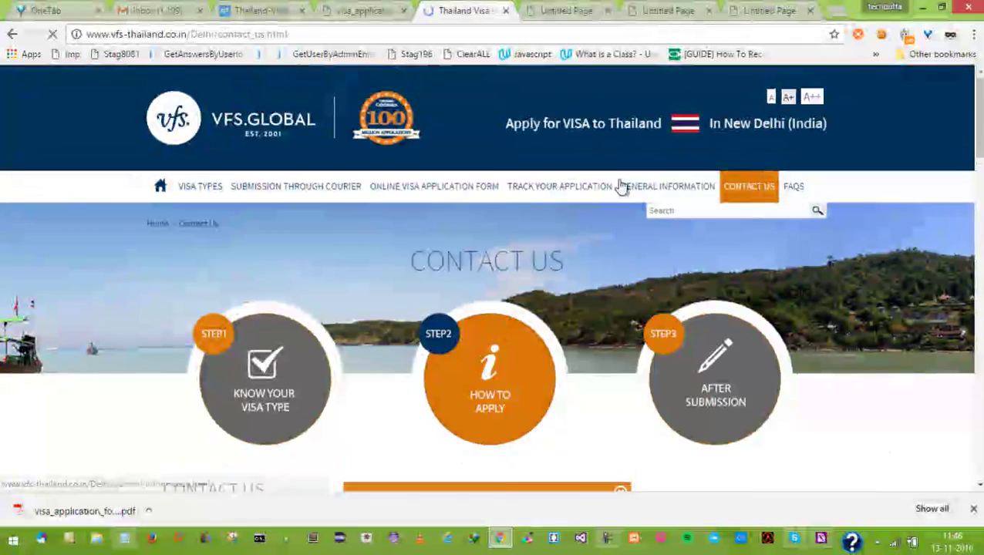
scroll(388, 308, "down", 4)
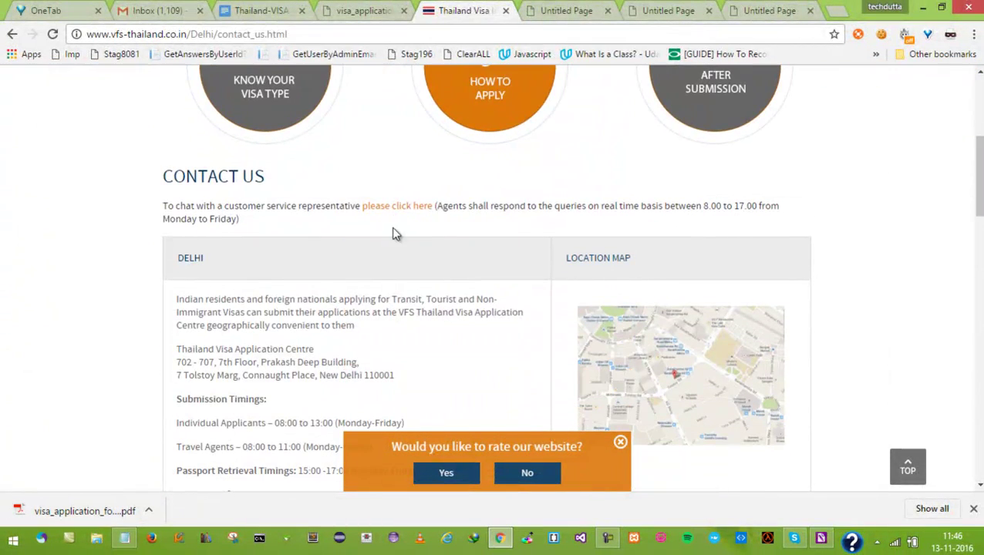
left_click(397, 206)
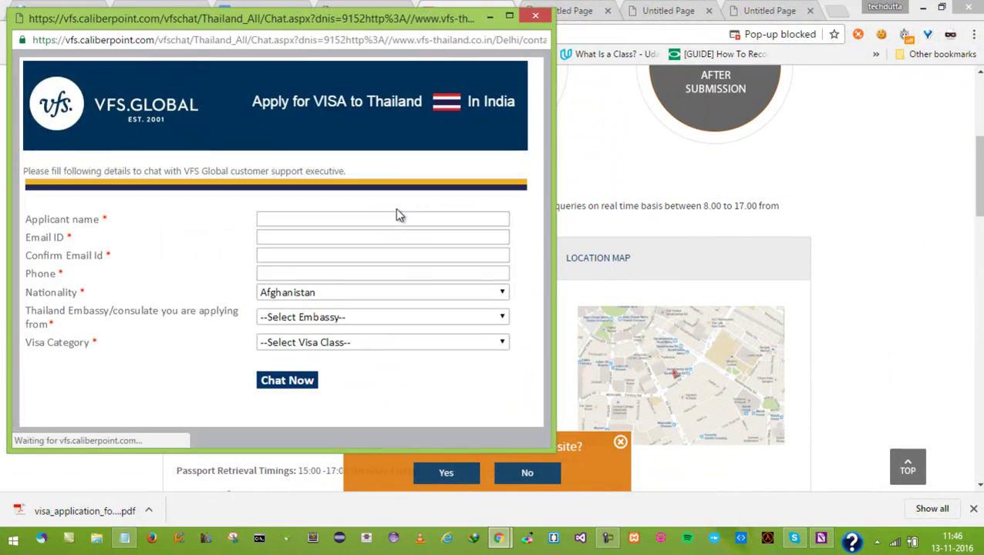
left_click(344, 292)
type("in")
key("Return")
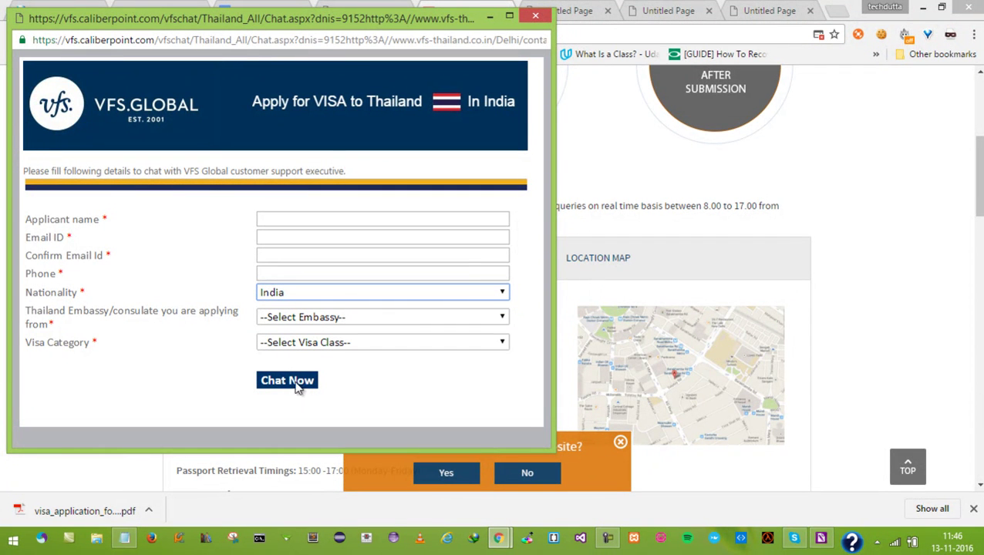
left_click(537, 16)
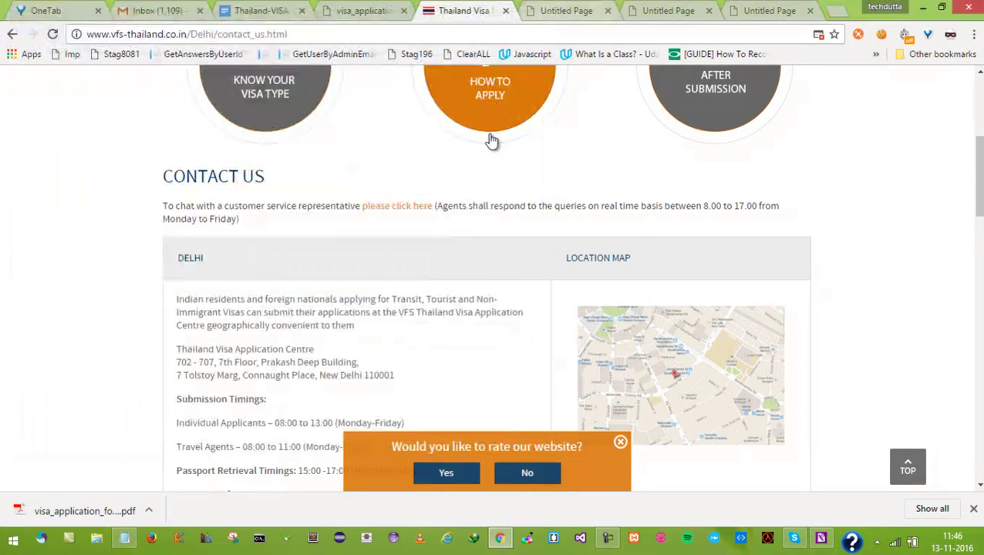